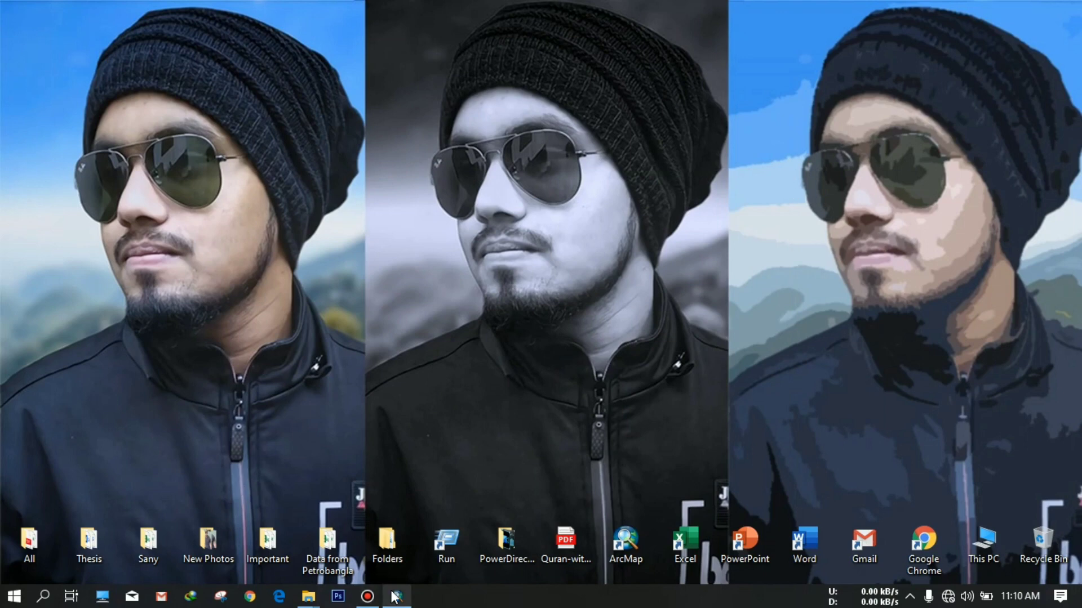
- Switch to the open ArcMap document showing the BGD_adm2 district map
mouse_move(397, 597)
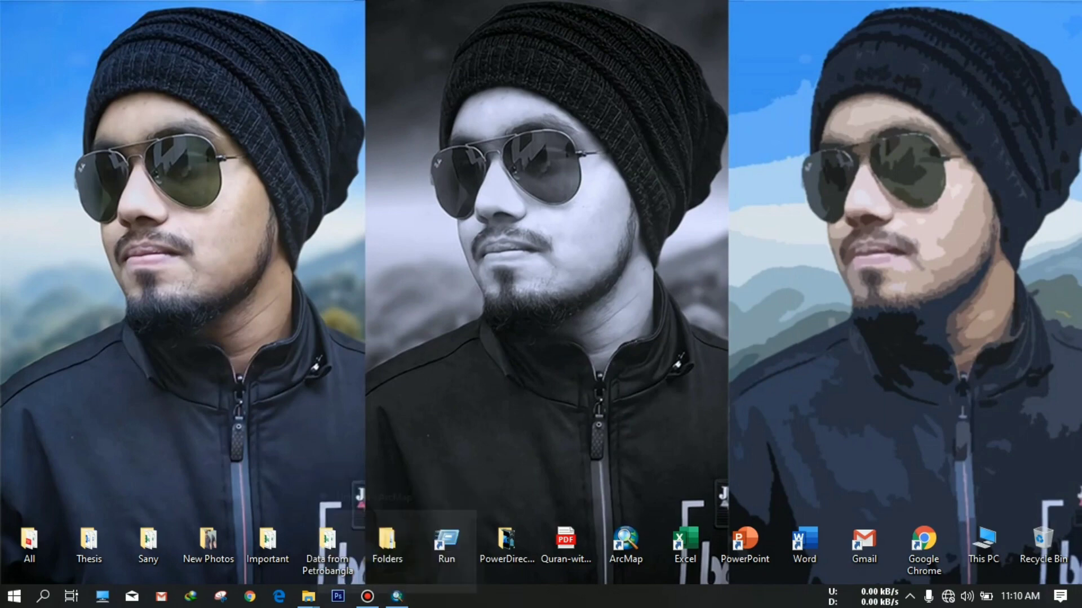
click(407, 603)
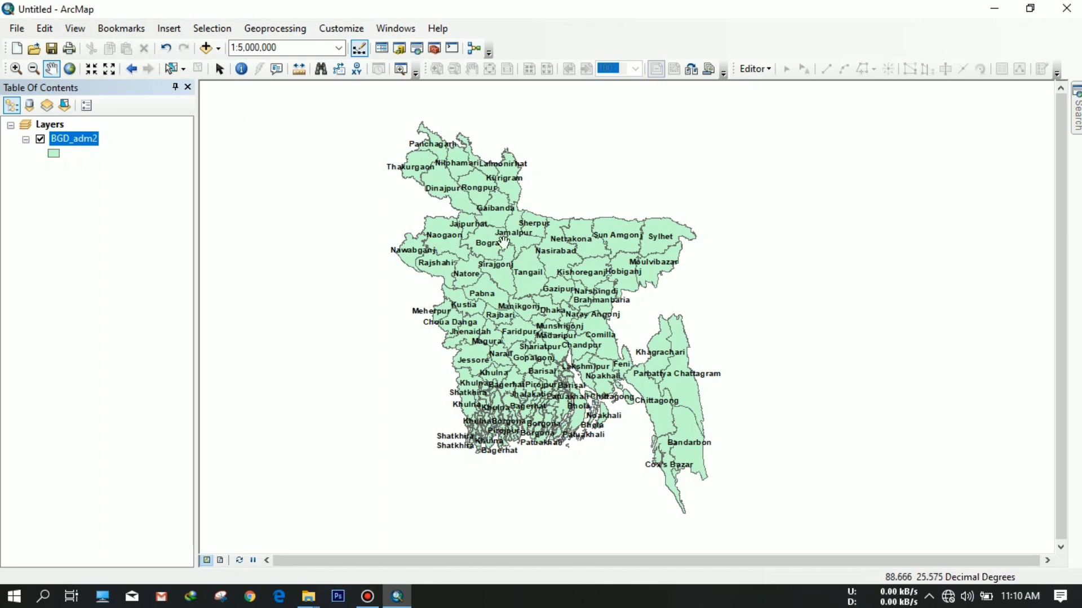
drag(527, 294, 500, 307)
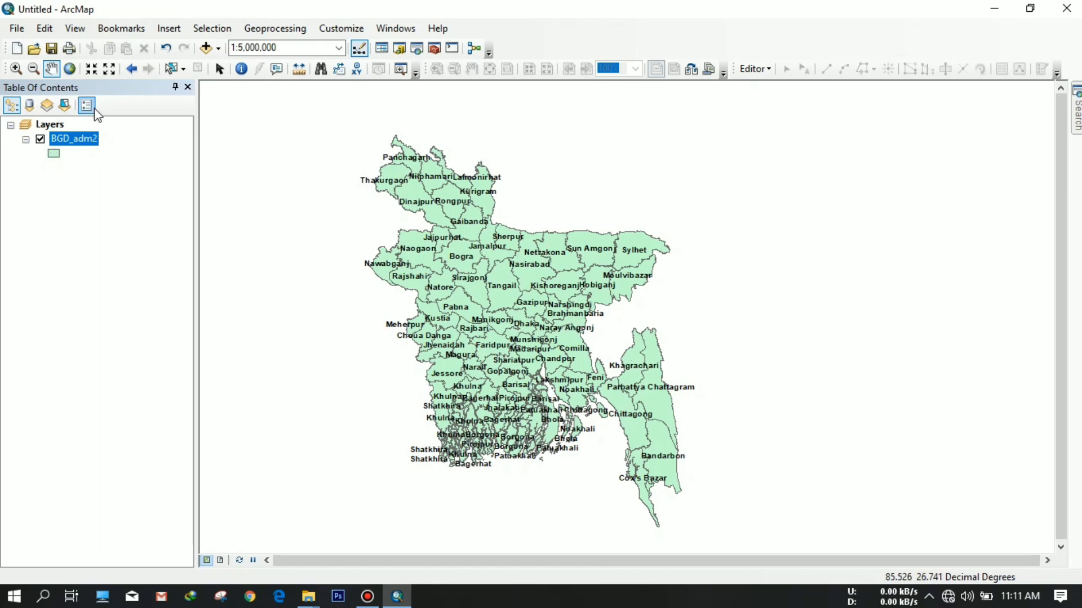
- Apply the preset Lake symbol to the BGD_adm2 layer
click(54, 156)
drag(878, 108, 573, 87)
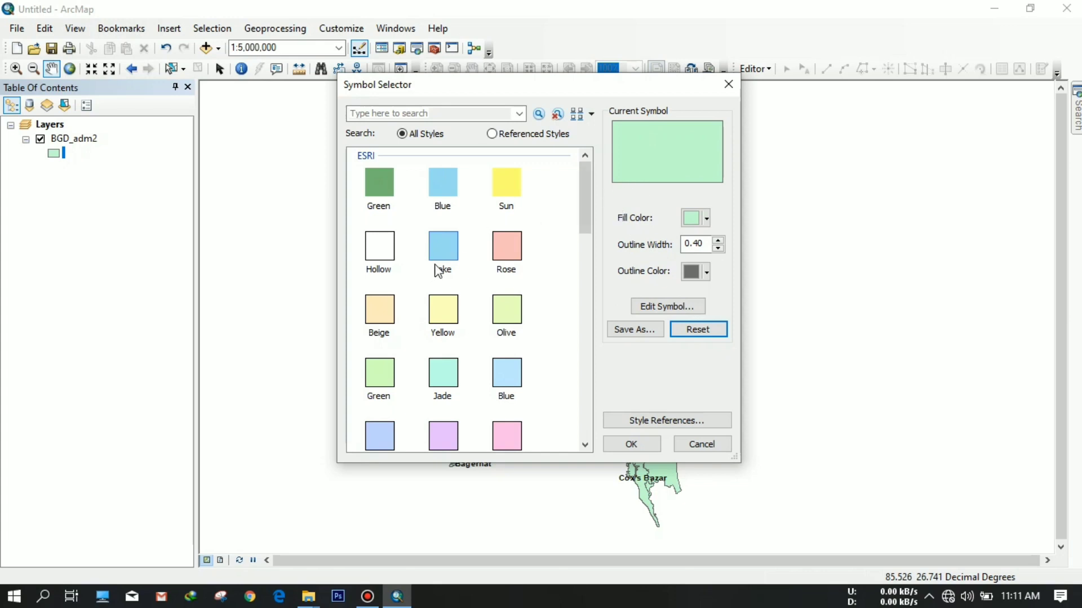
scroll(439, 264, down, 10)
scroll(441, 257, up, 10)
click(443, 248)
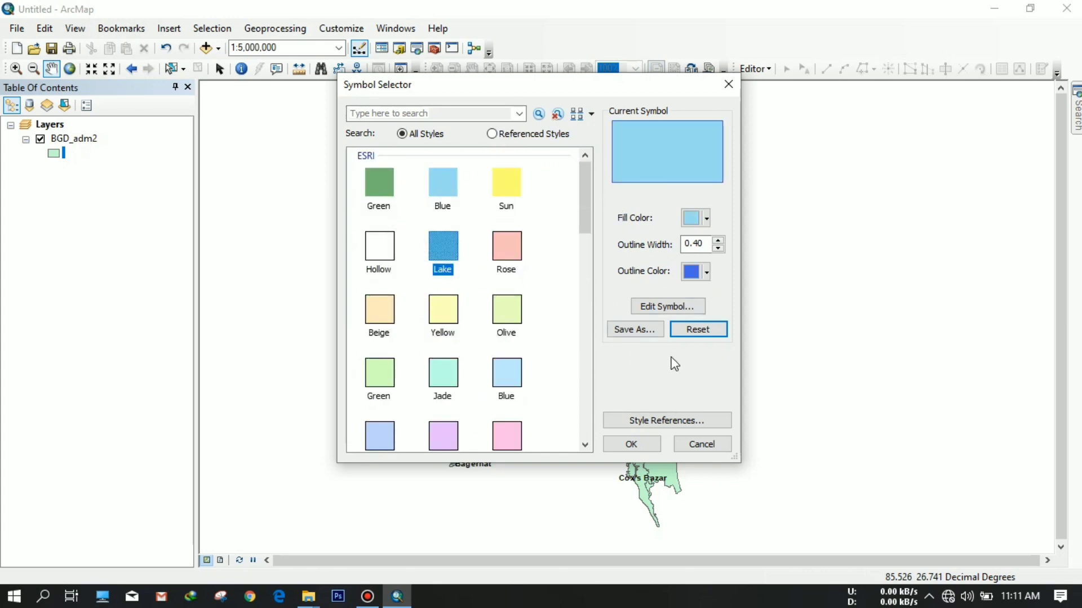
click(630, 444)
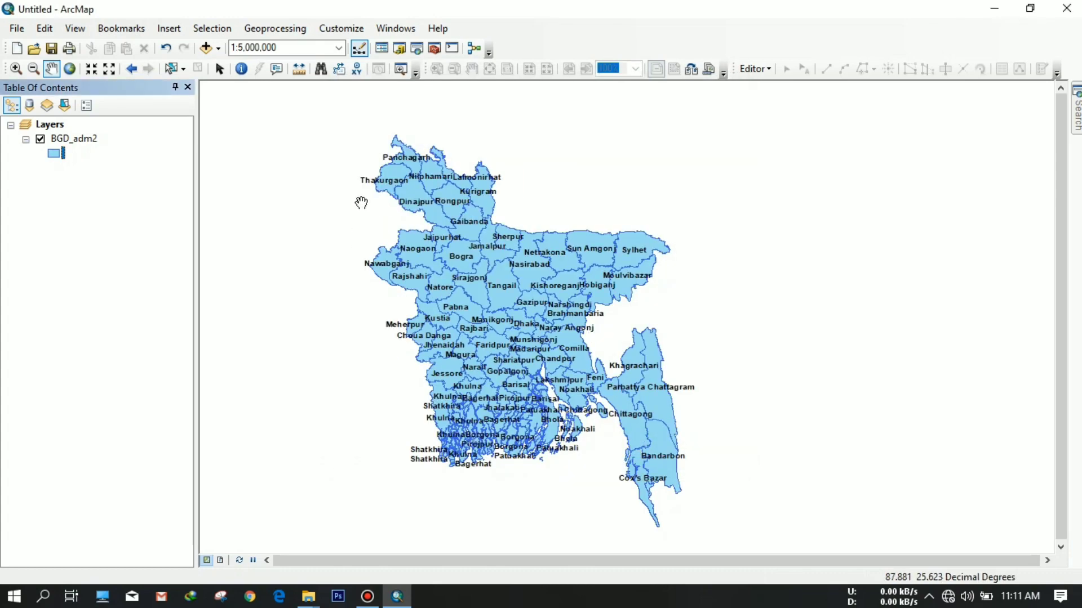
- Change the fill color of the BGD_adm2 layer's symbol to a light orange-beige
click(54, 154)
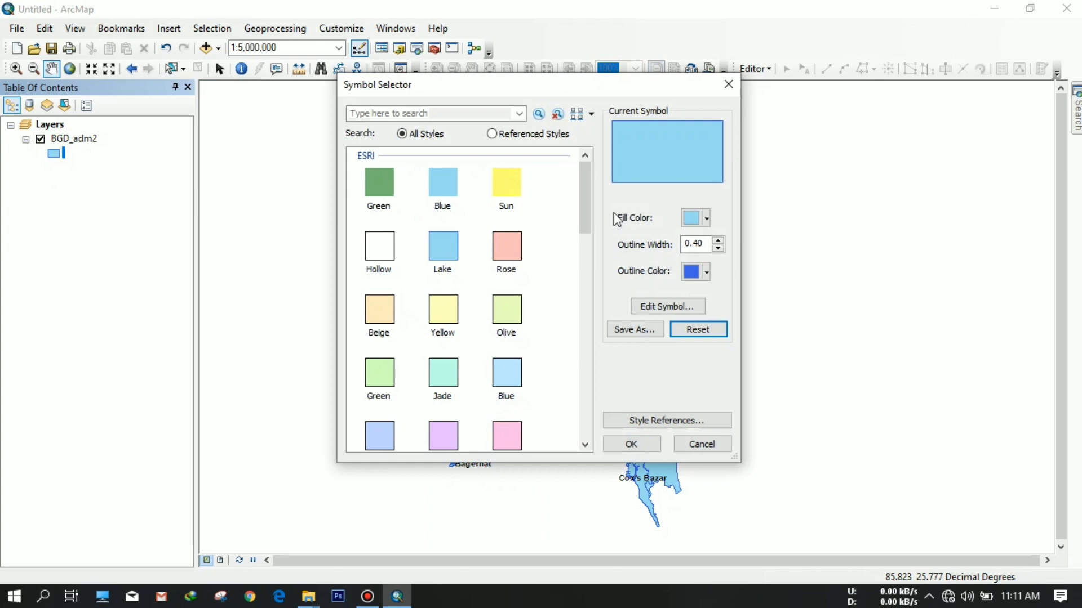
click(706, 220)
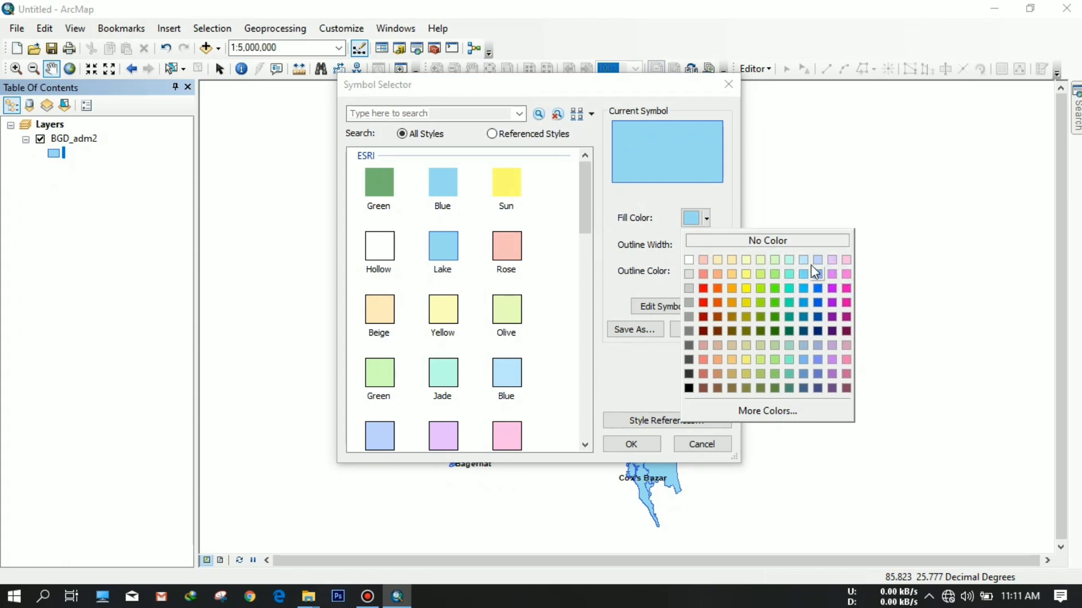
click(717, 260)
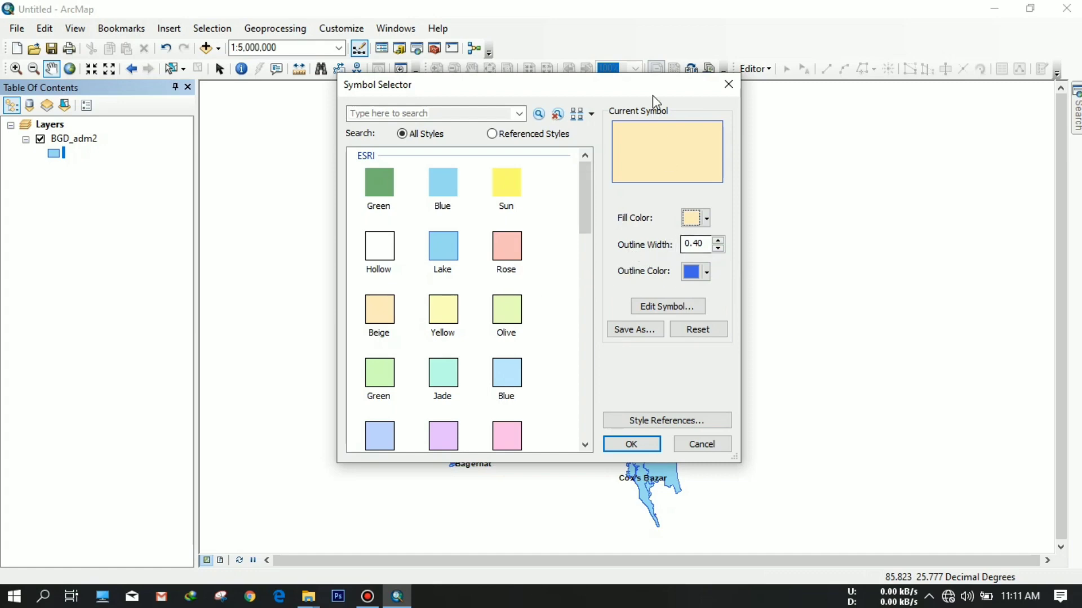
drag(651, 93, 990, 90)
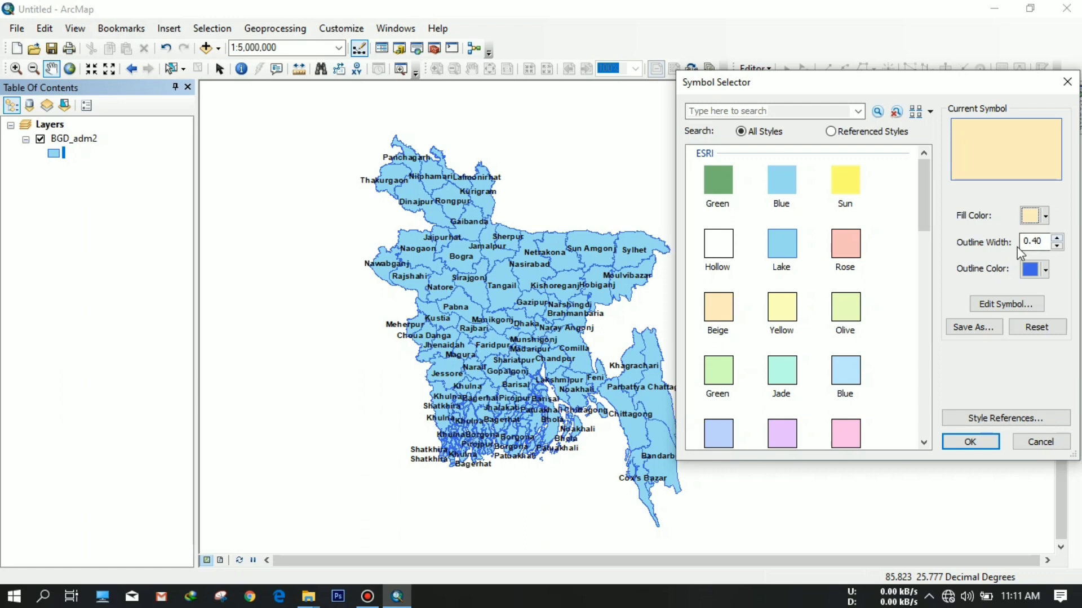
drag(956, 81, 727, 81)
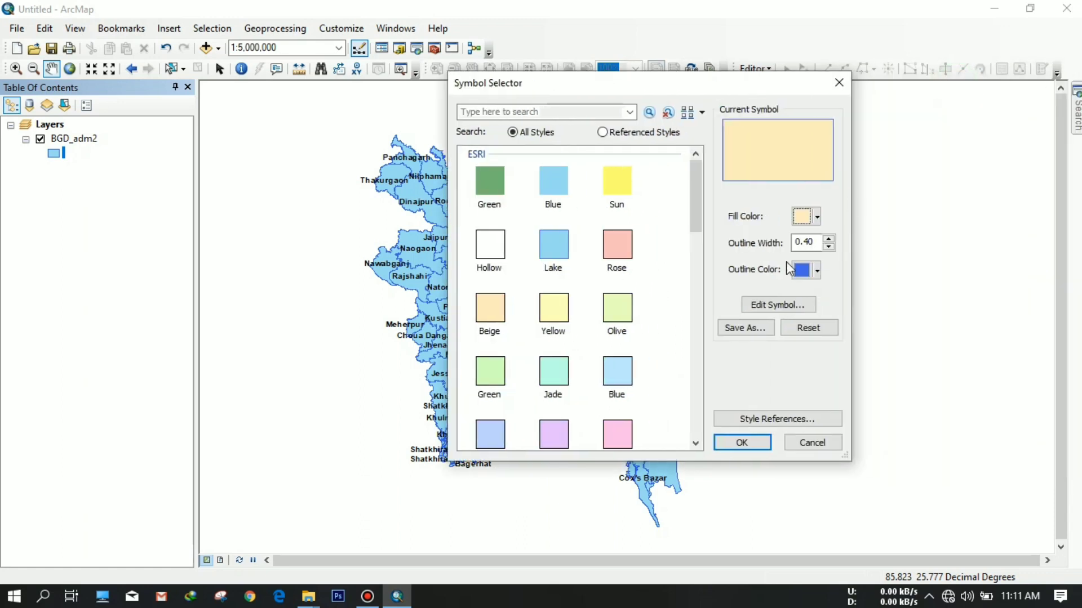
- Set the symbol's outline width to 1 and its outline color to black, and apply the symbol to the layer
click(828, 239)
drag(731, 90, 904, 96)
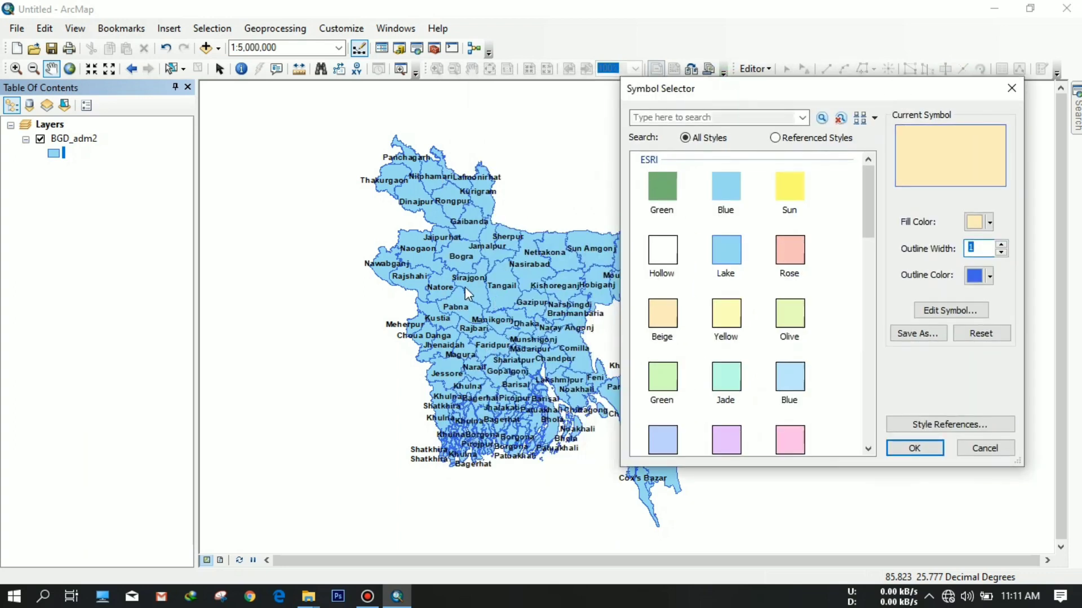
drag(754, 89, 471, 83)
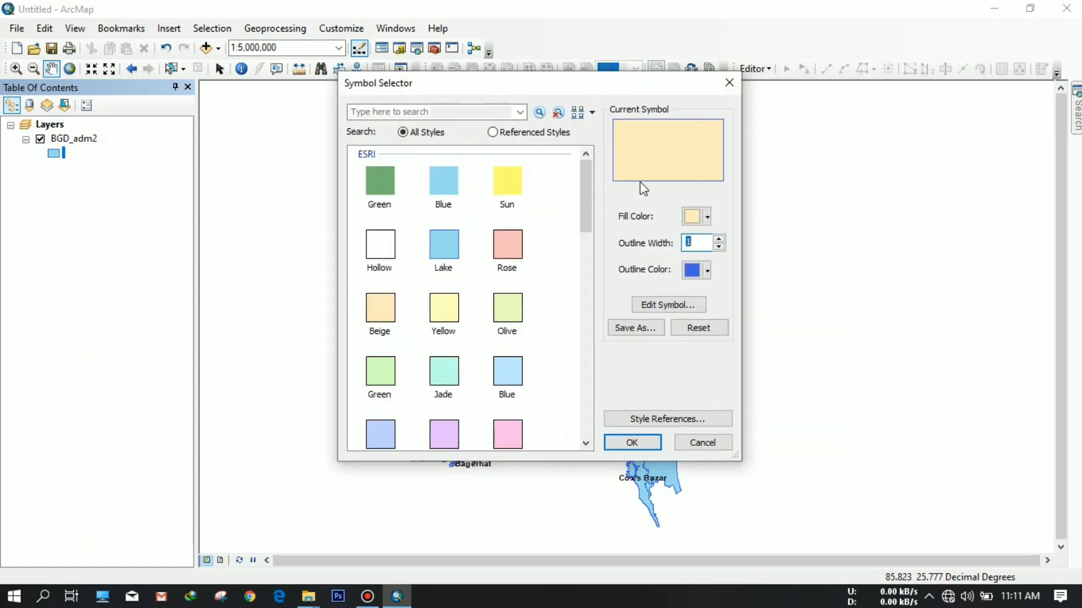
click(709, 270)
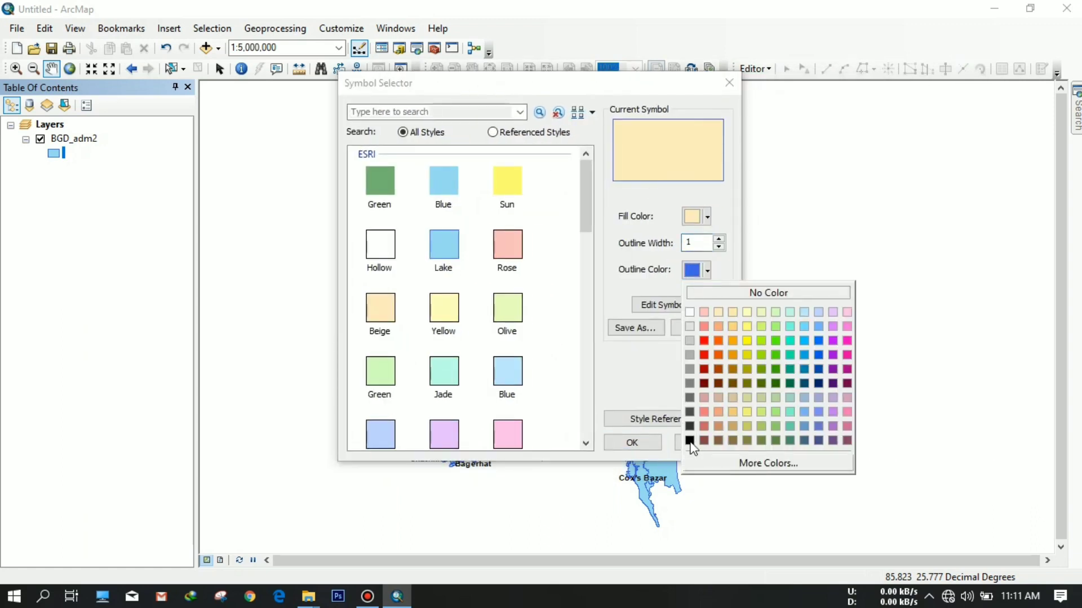
click(690, 442)
drag(666, 83, 771, 90)
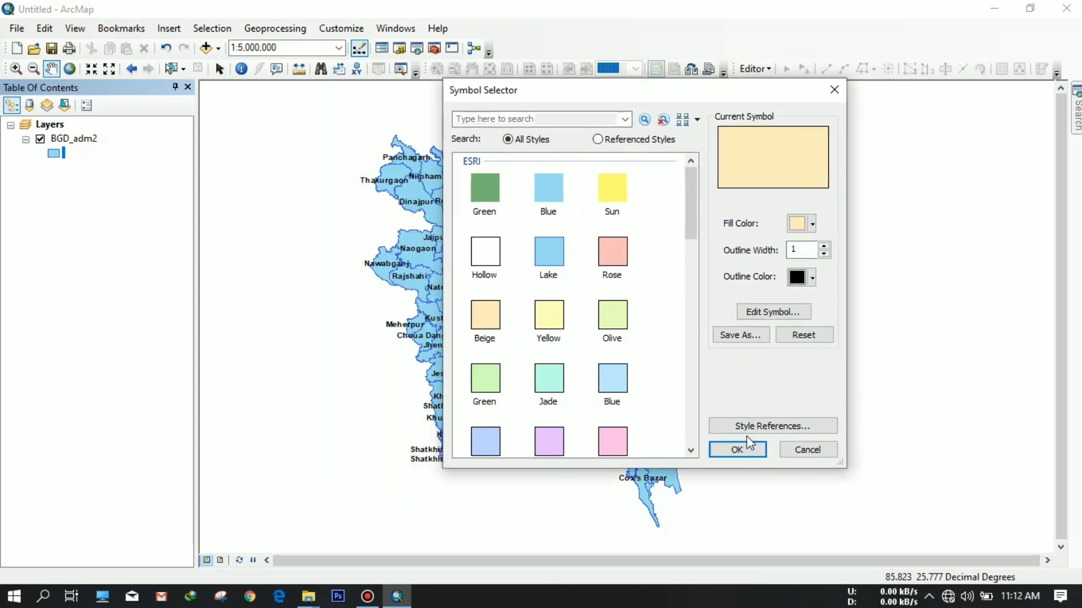
click(735, 449)
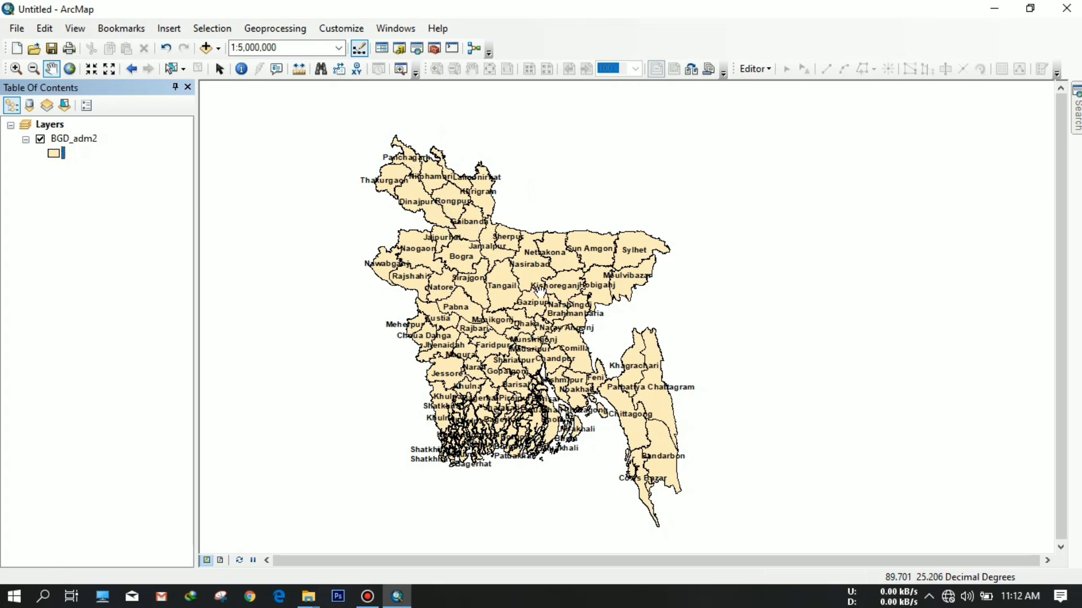
- Examine the restyled district fills and boundaries on the map at different scales
scroll(458, 176, down, 2)
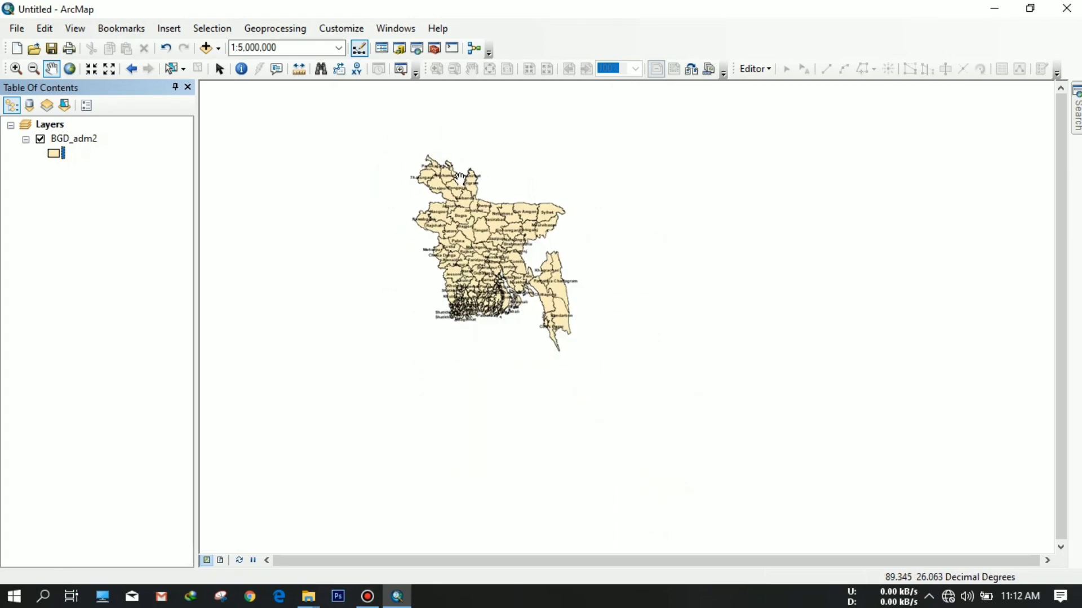
scroll(459, 178, up, 2)
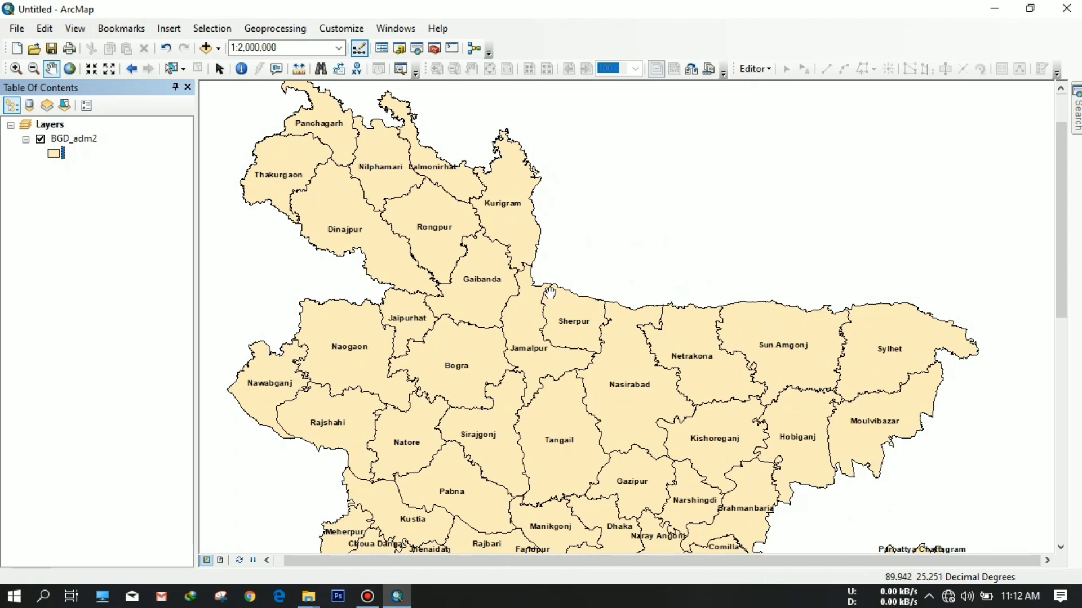
scroll(547, 288, down, 3)
scroll(547, 288, up, 2)
scroll(547, 288, down, 2)
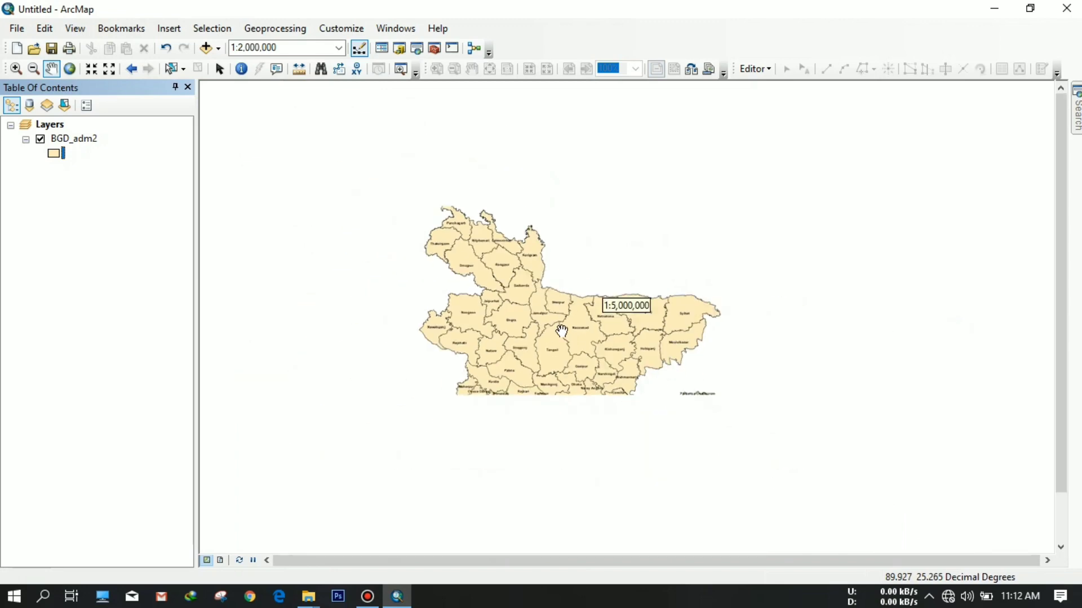
drag(572, 373, 556, 307)
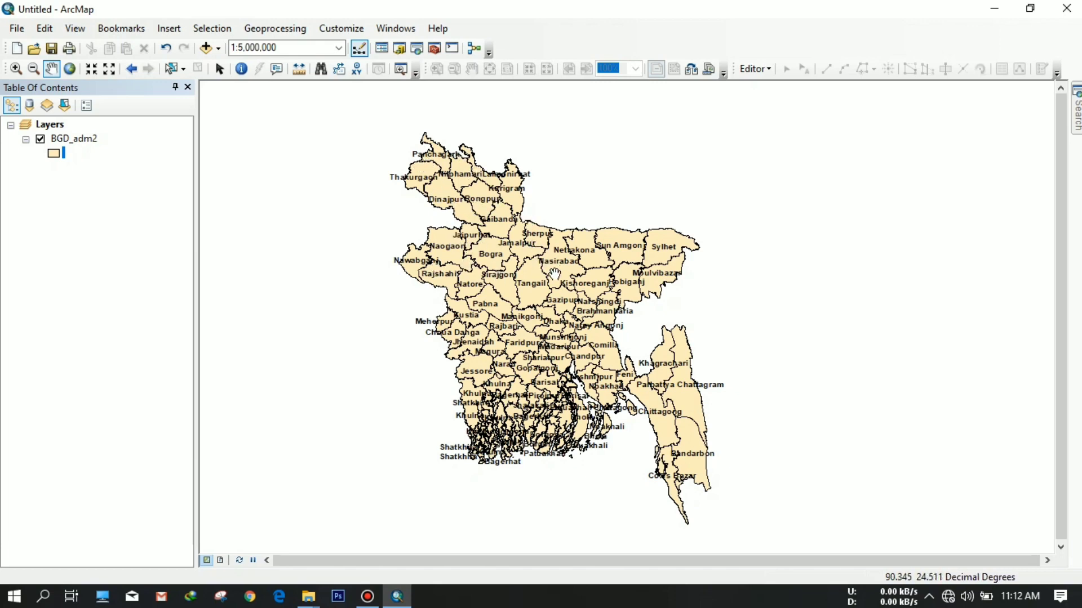
- Open the BGD_adm2 layer's properties and review its general, source, selection, display and symbology settings
click(74, 141)
right_click(74, 139)
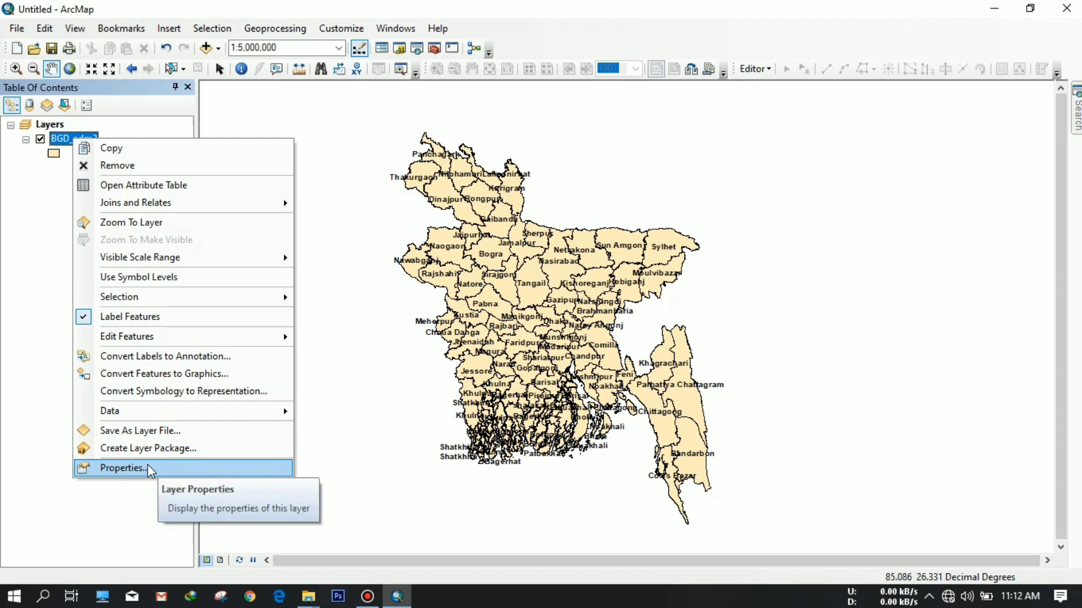
click(122, 468)
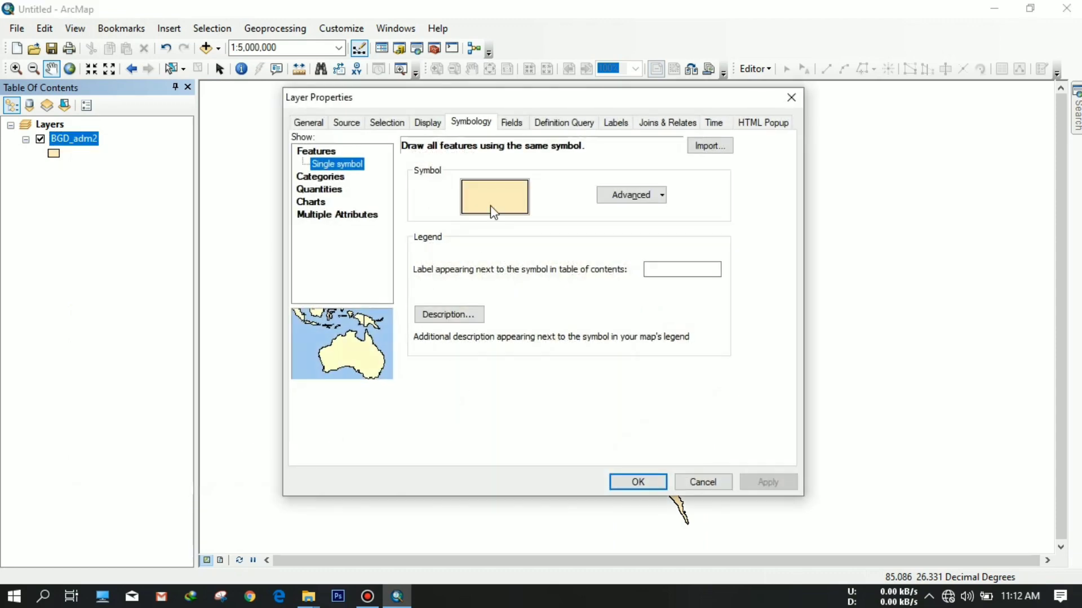
click(309, 123)
click(346, 123)
click(387, 123)
click(428, 123)
click(471, 122)
- Symbolize the layer by unique values of the NAME_2 field and add all of its values
click(333, 177)
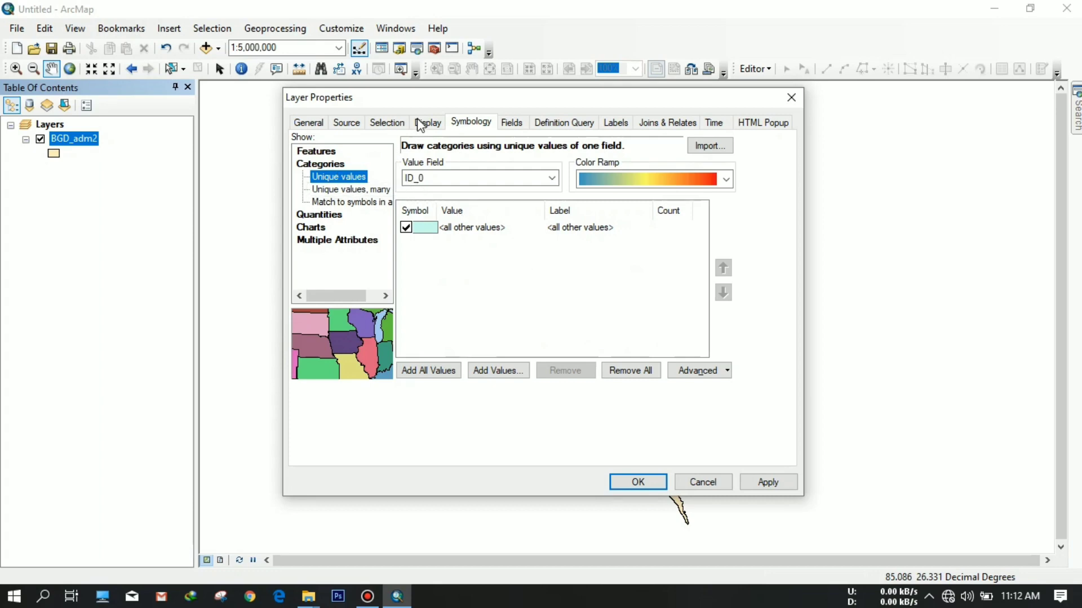
drag(421, 91, 681, 76)
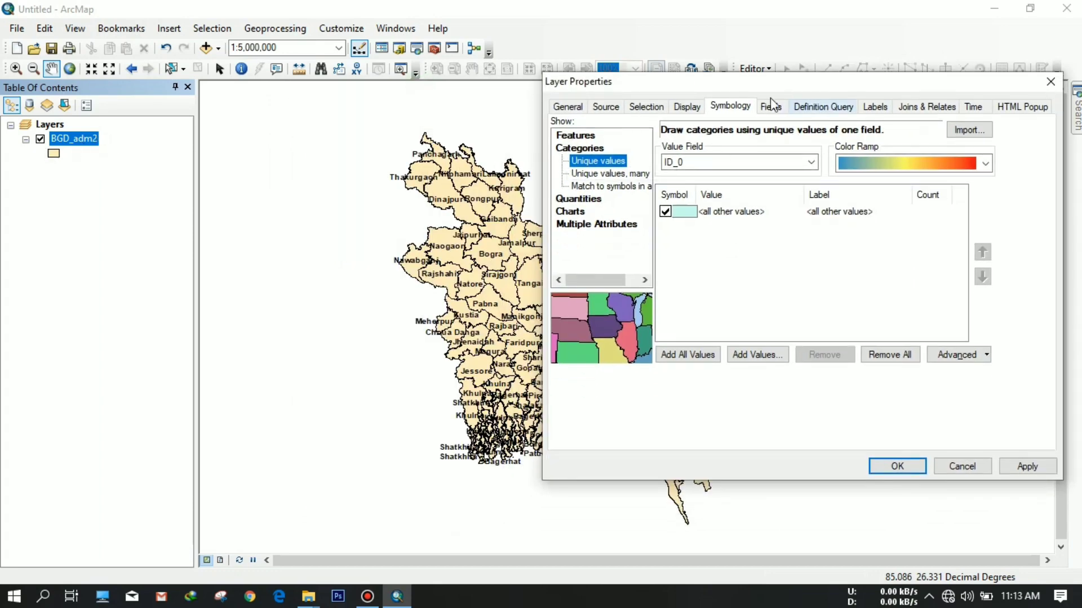
drag(772, 86, 665, 92)
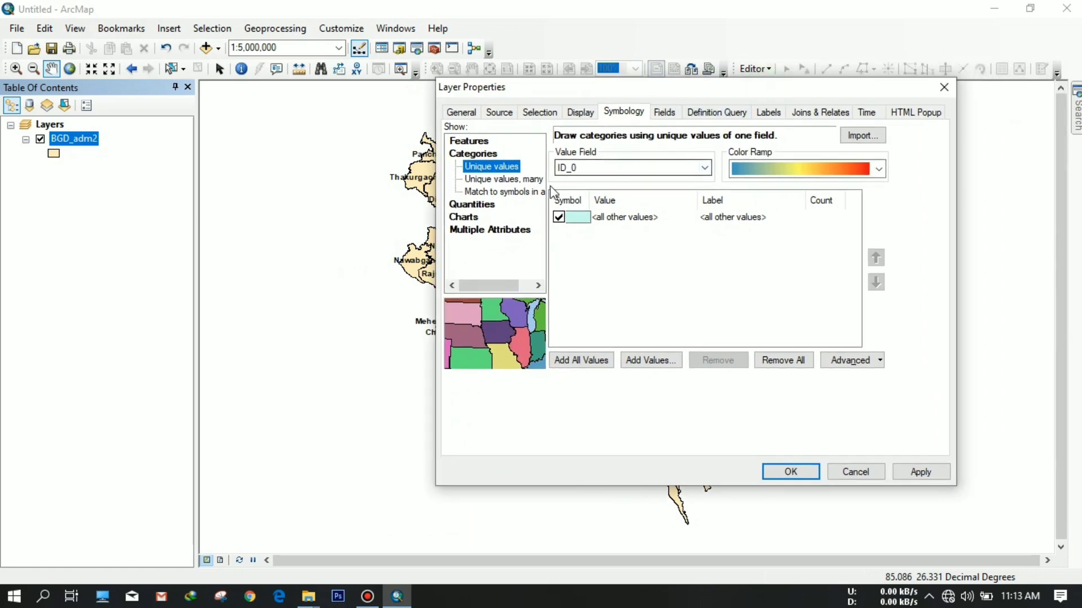
click(704, 168)
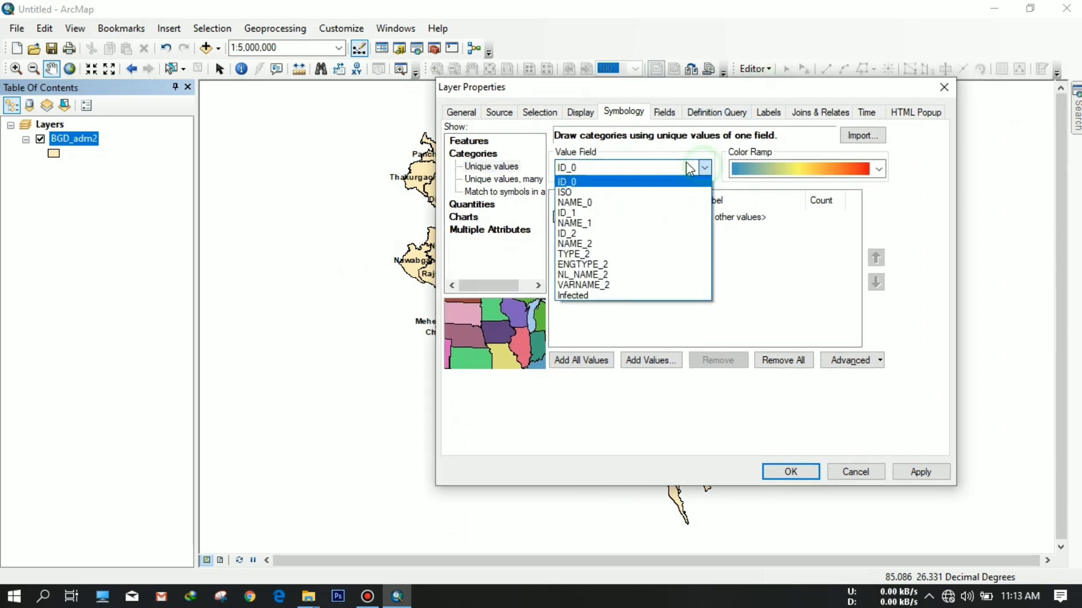
click(573, 244)
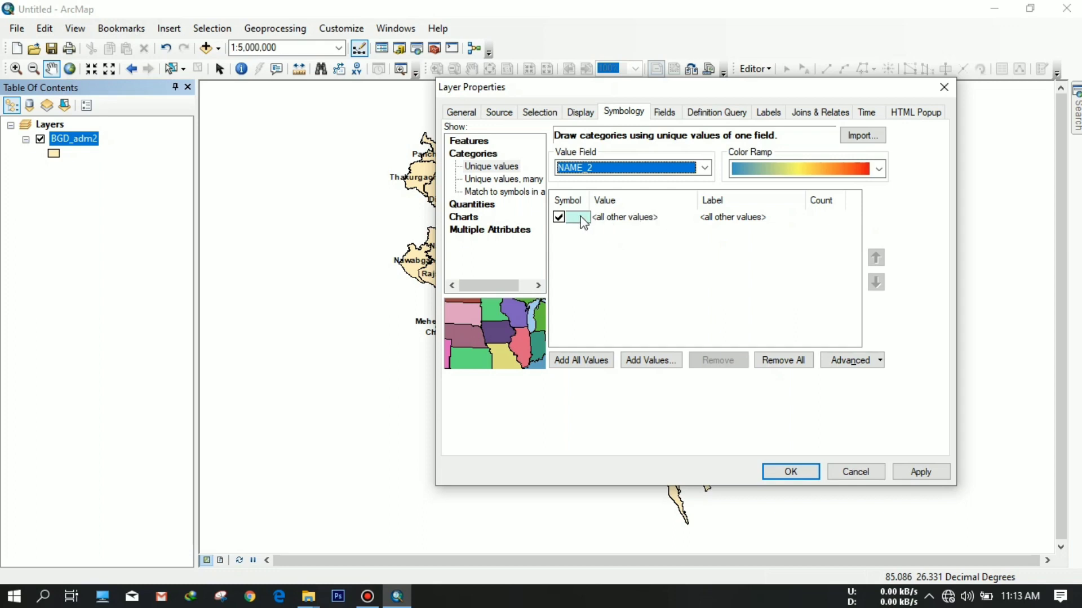
click(592, 362)
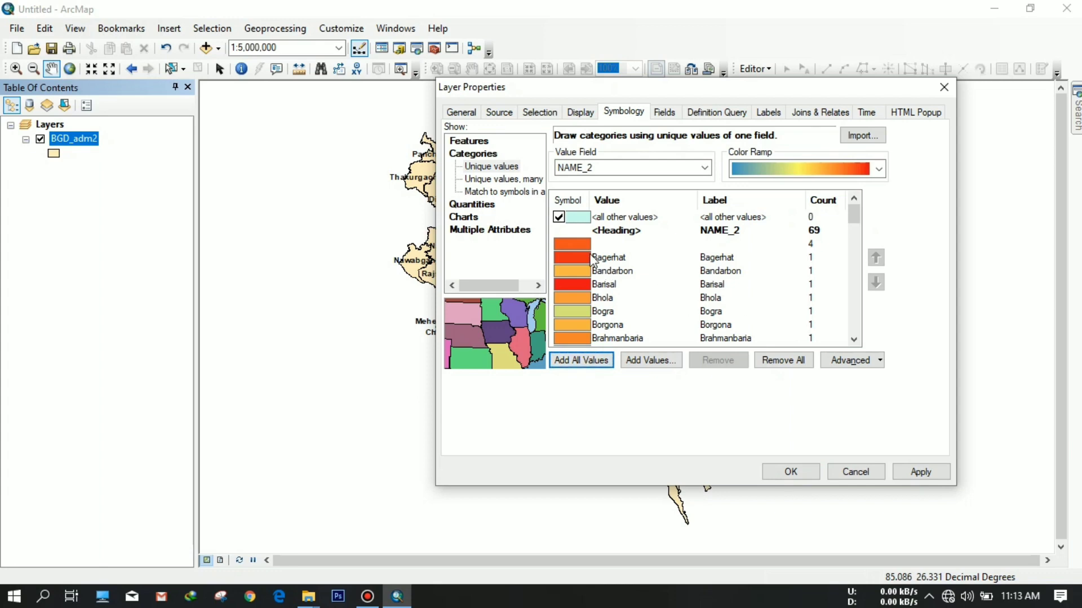
- Choose the green-yellow-red color ramp for the district values and apply it to the map
scroll(592, 258, down, 5)
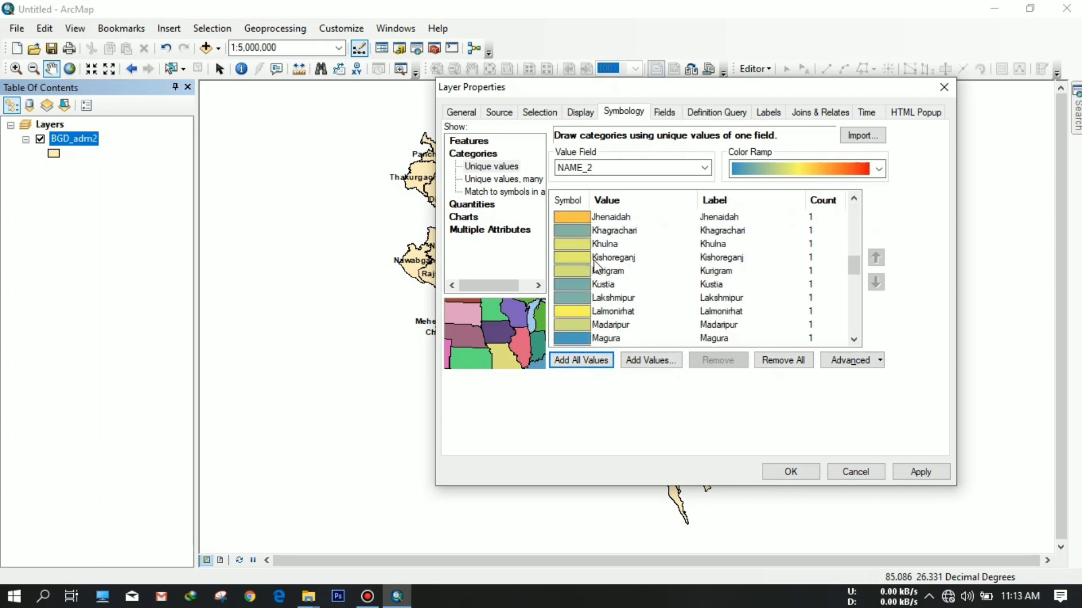
scroll(596, 264, down, 5)
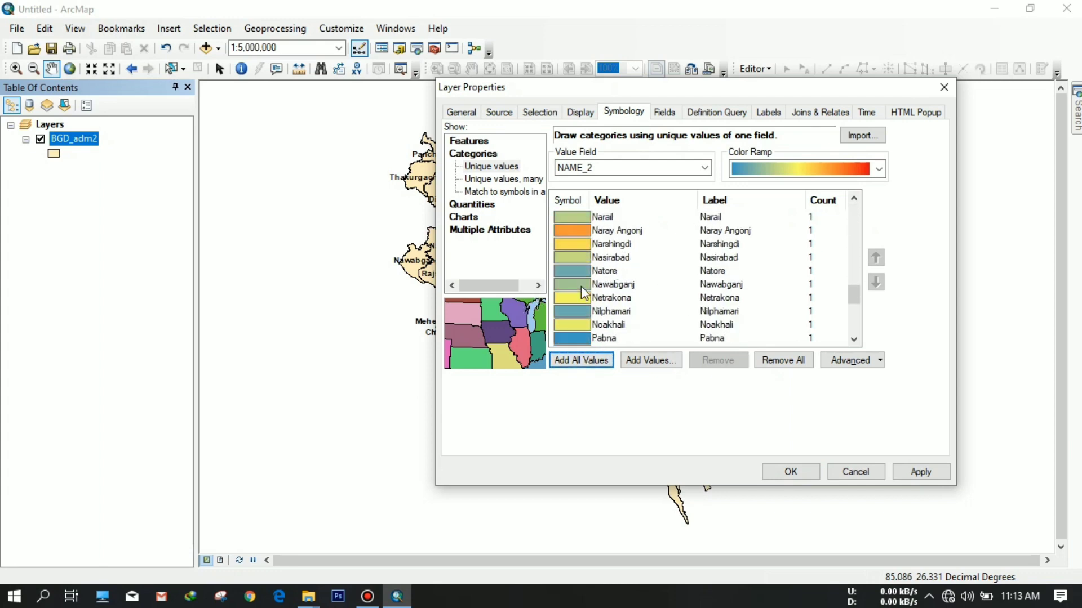
scroll(578, 284, up, 10)
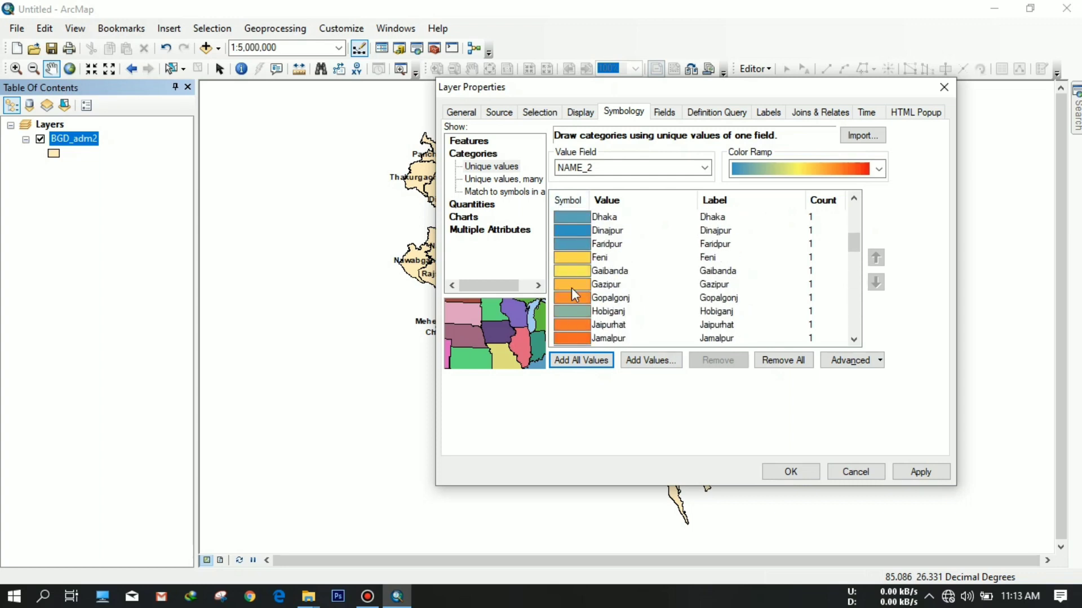
scroll(575, 267, down, 7)
scroll(567, 263, up, 6)
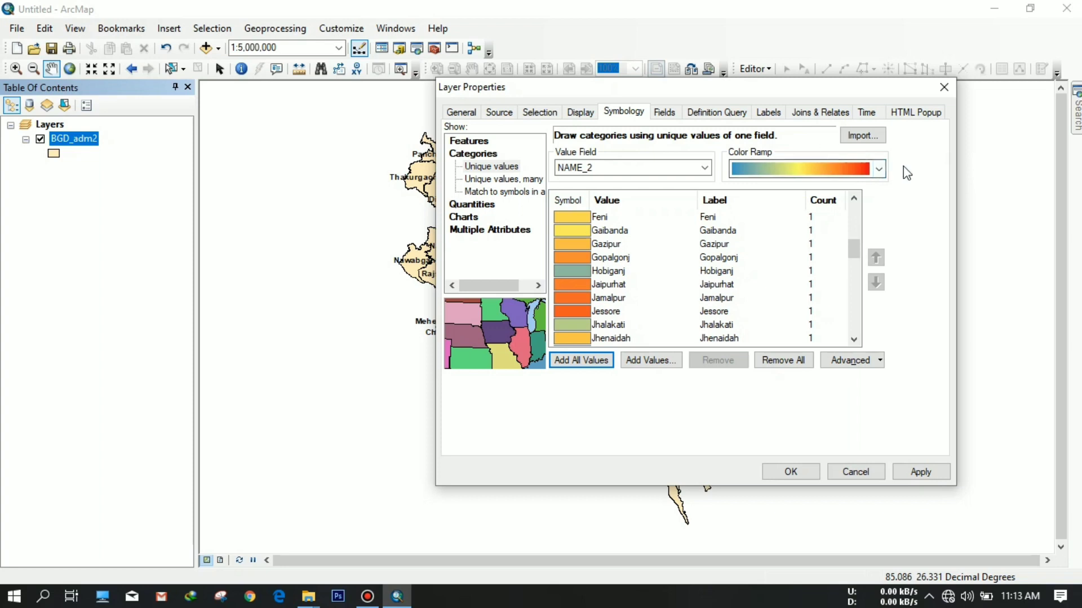
click(878, 169)
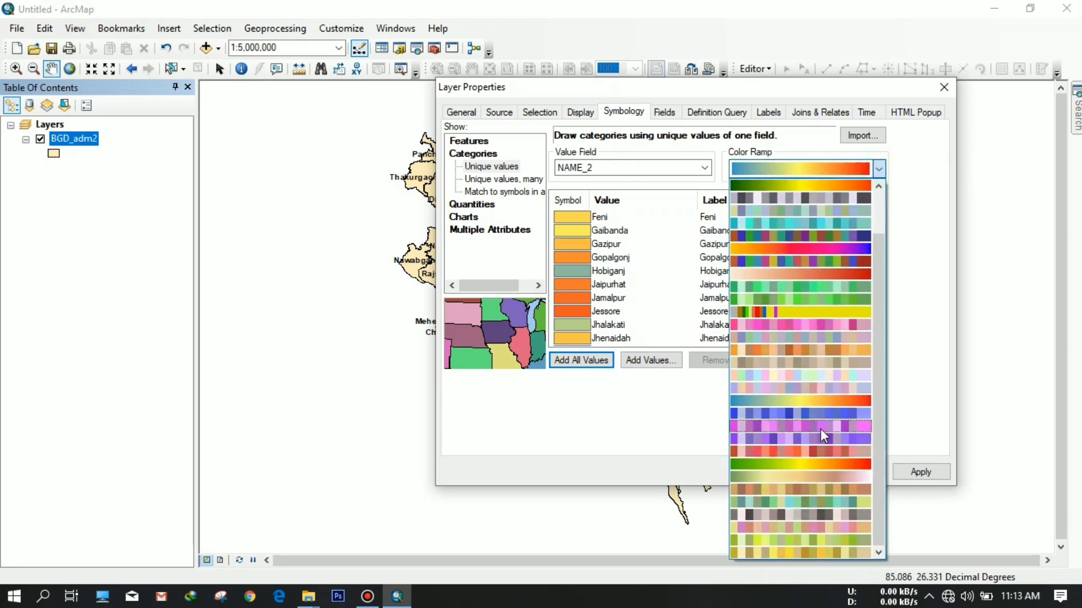
click(827, 463)
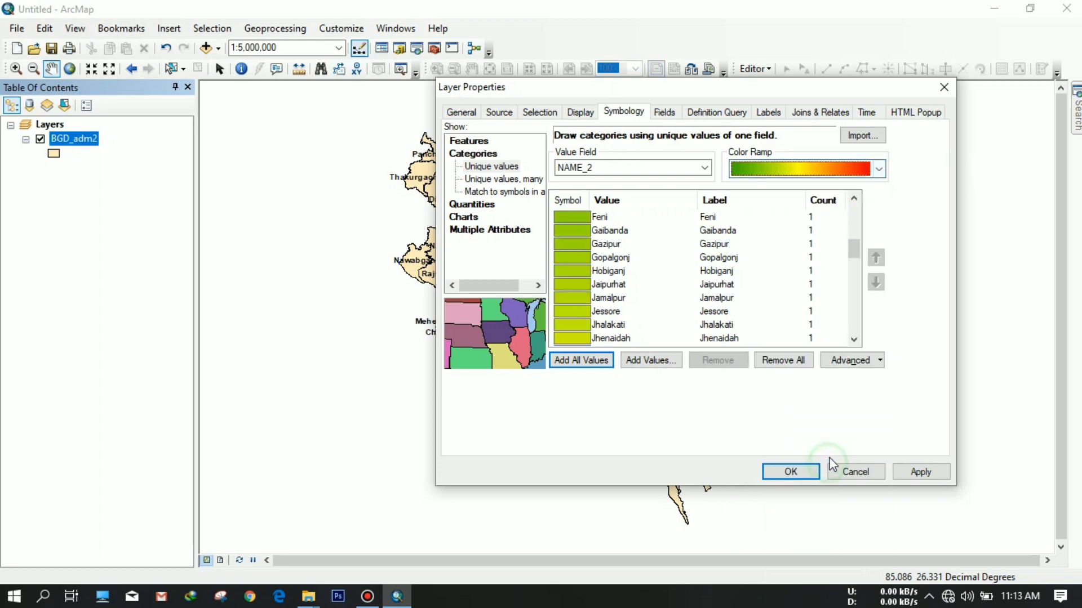
drag(654, 93, 785, 54)
click(1061, 435)
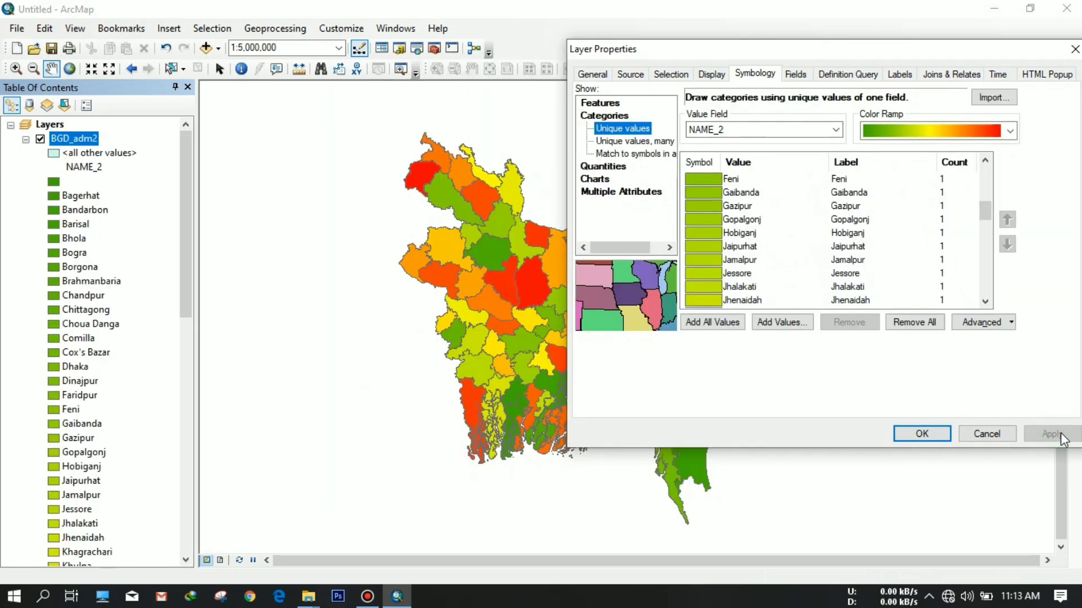
- Try a multicolored pastel color ramp for the district values and apply it to the map
mouse_move(824, 53)
mouse_down()
mouse_move(871, 29)
mouse_move(836, 46)
mouse_up()
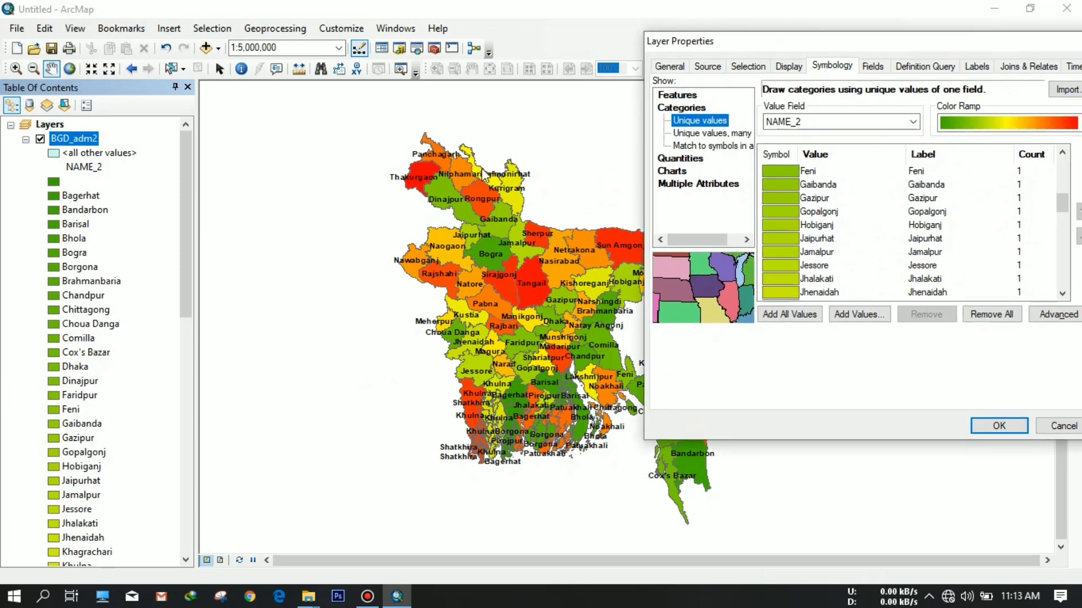
drag(766, 52, 678, 59)
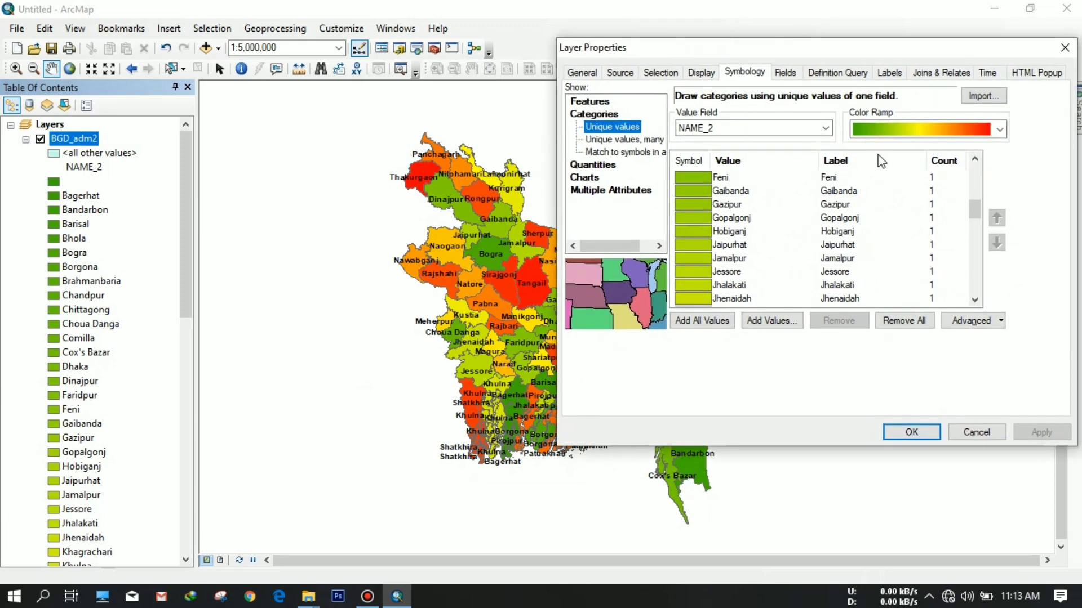
click(997, 130)
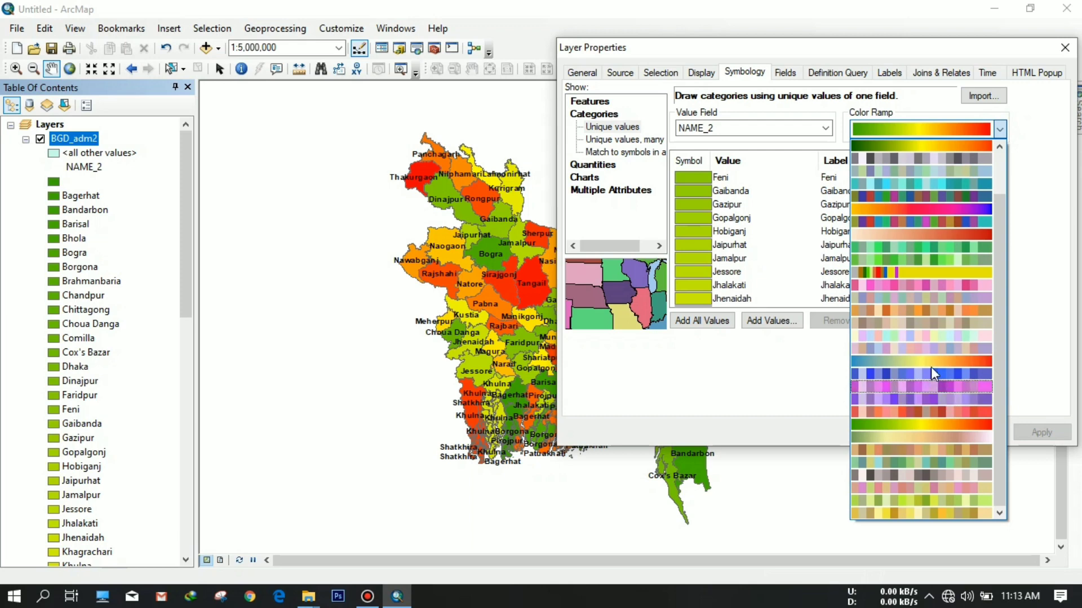
click(928, 354)
click(1039, 433)
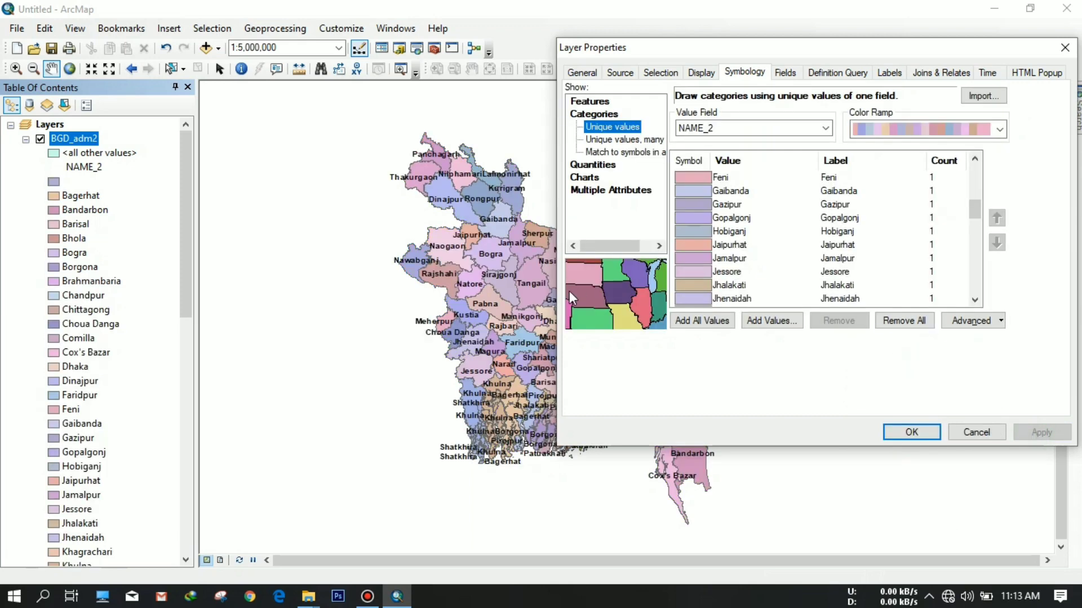
- Apply the blue-yellow-red color ramp to the district values and accept the layer properties
click(999, 129)
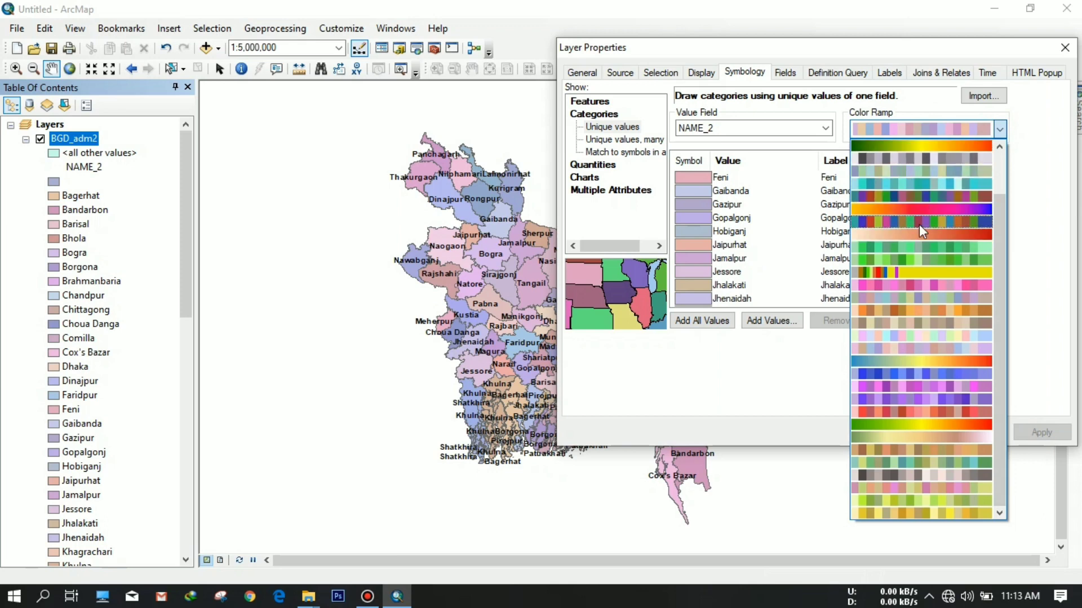
click(929, 361)
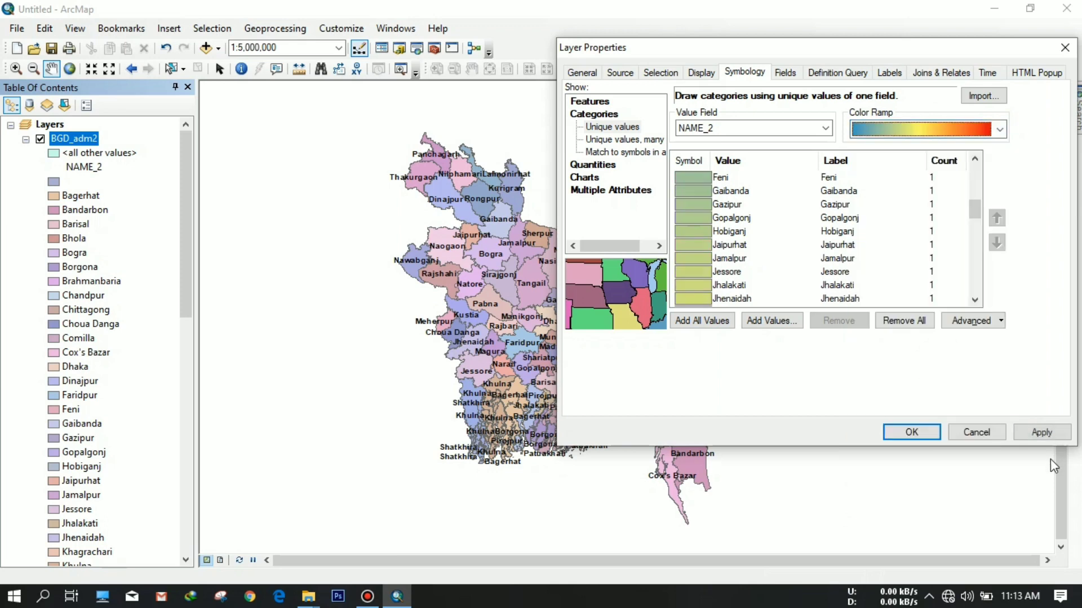
click(1041, 432)
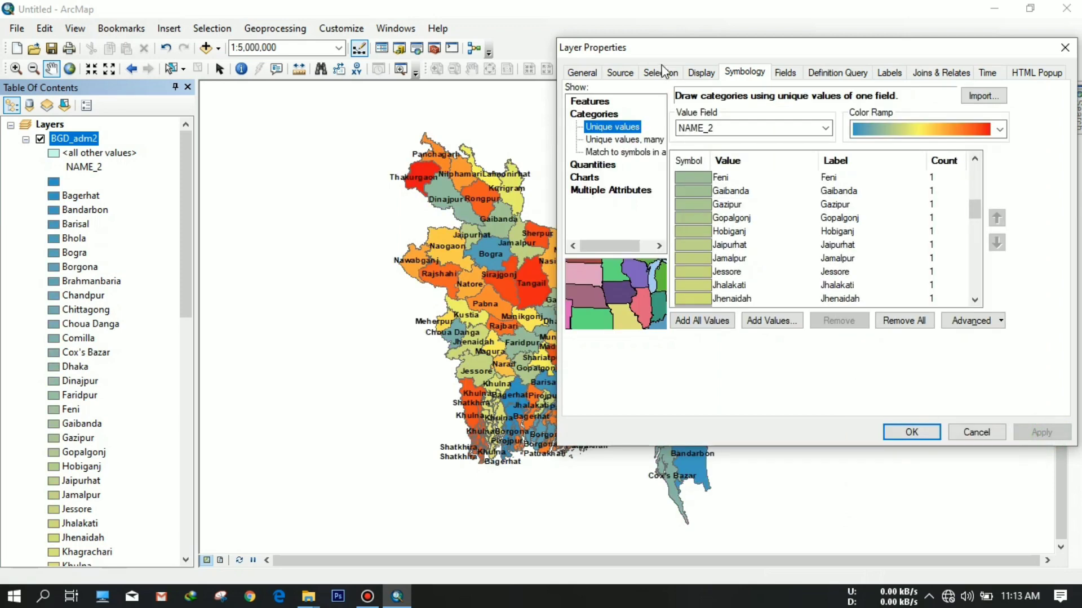
click(672, 46)
drag(797, 47, 680, 33)
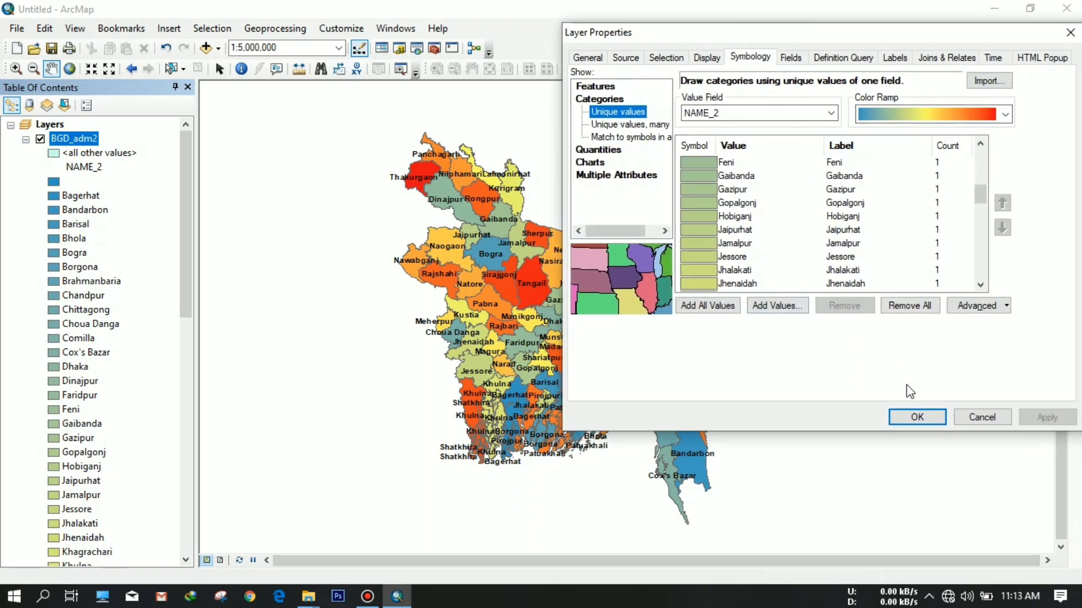
click(918, 417)
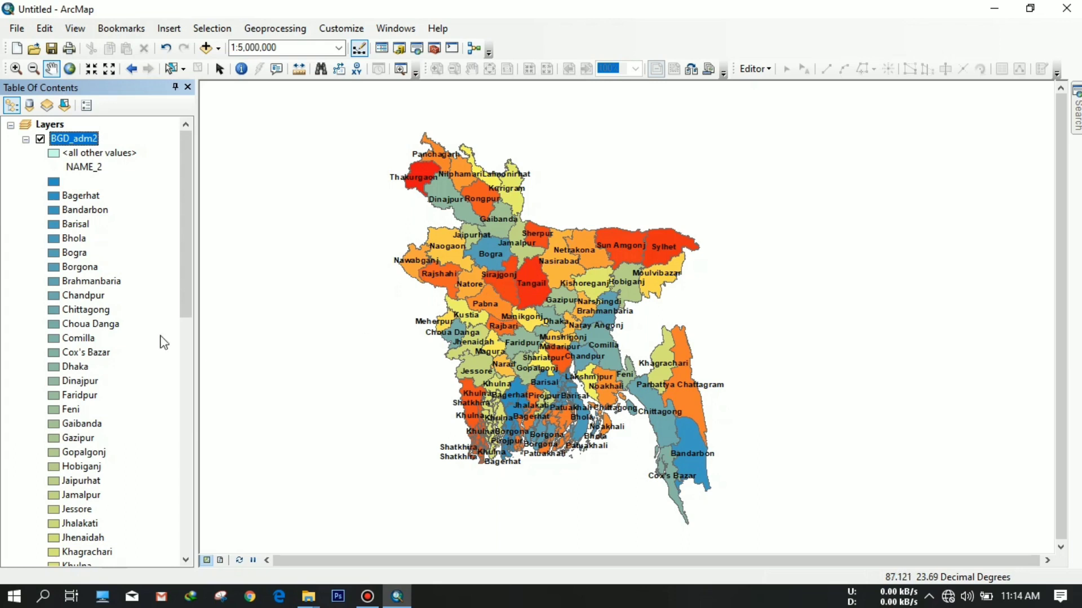
- Change the fill color of the Sirajgonj district symbol to light blue
scroll(123, 332, down, 4)
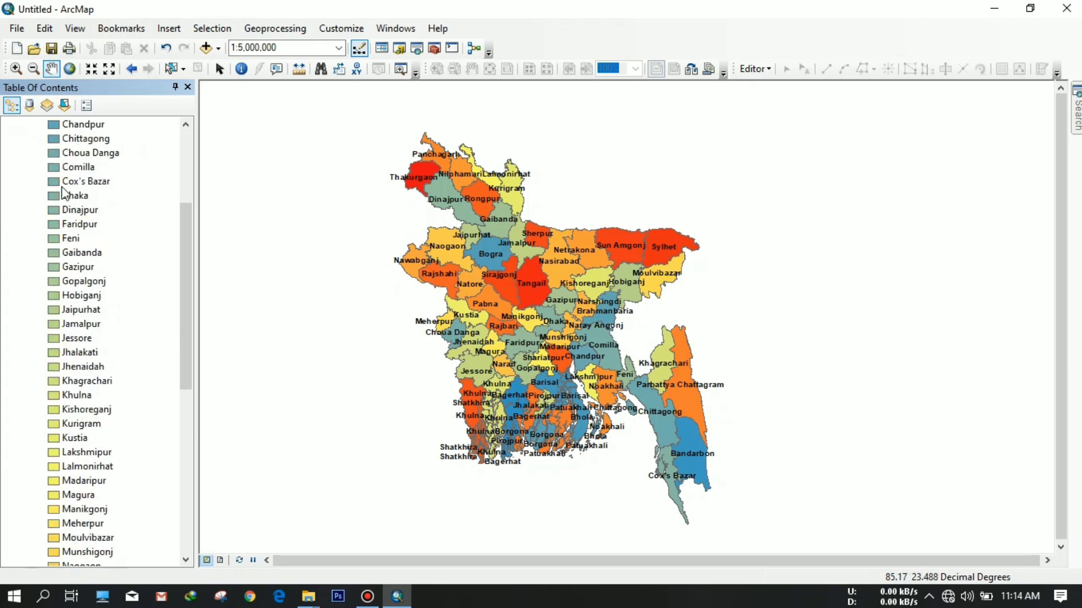
scroll(112, 417, down, 7)
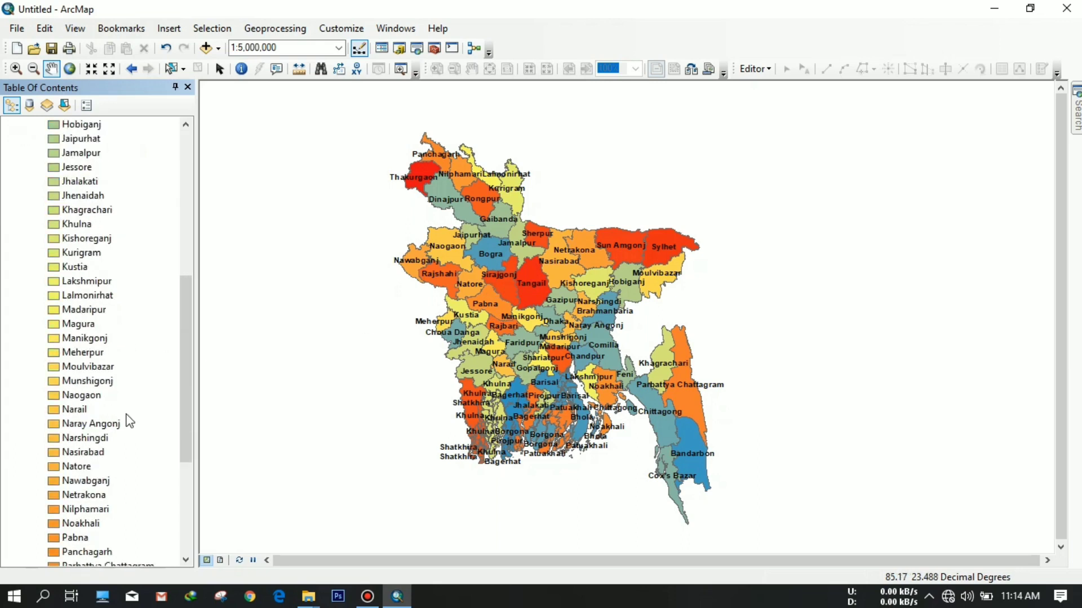
scroll(129, 403, down, 1)
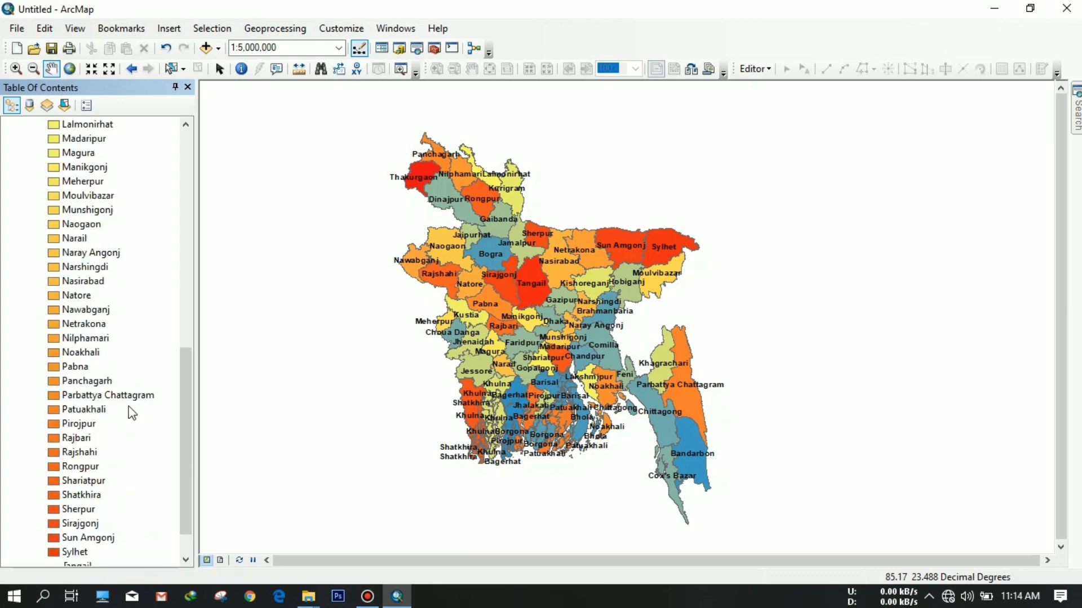
click(54, 525)
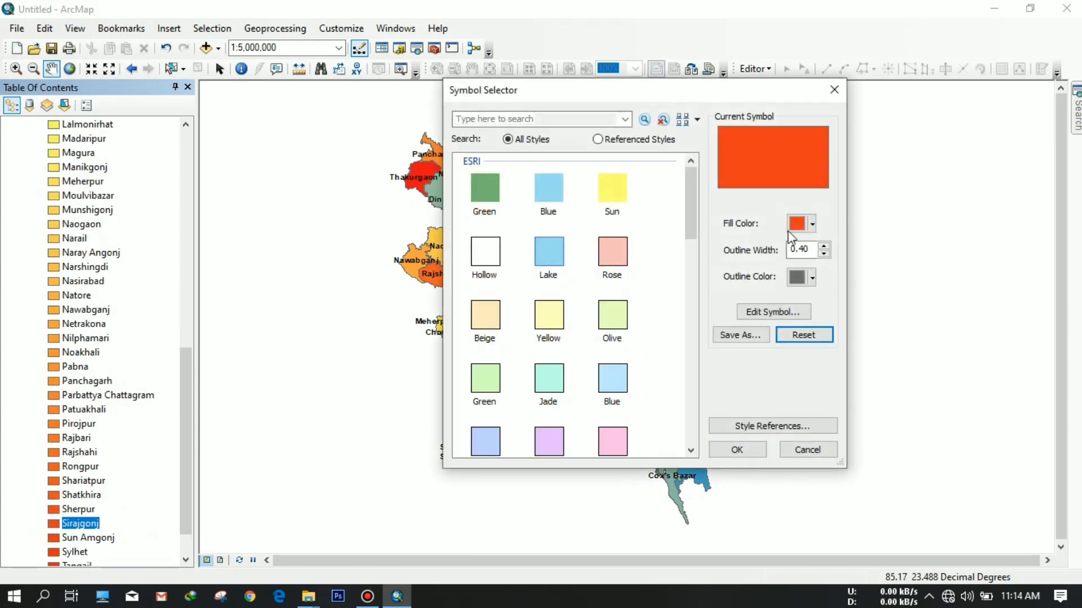
click(811, 225)
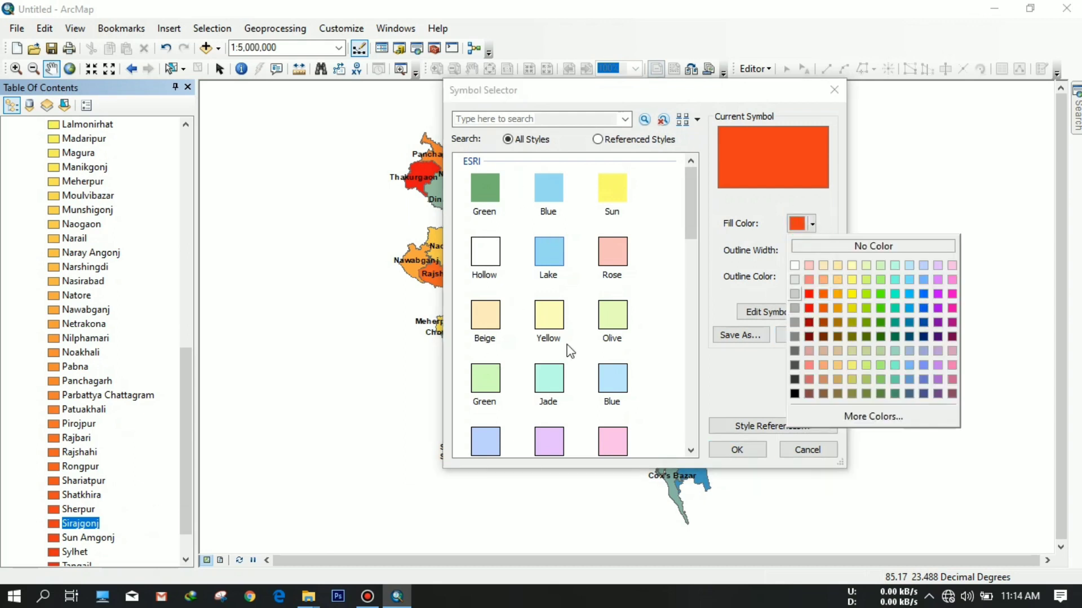
click(909, 278)
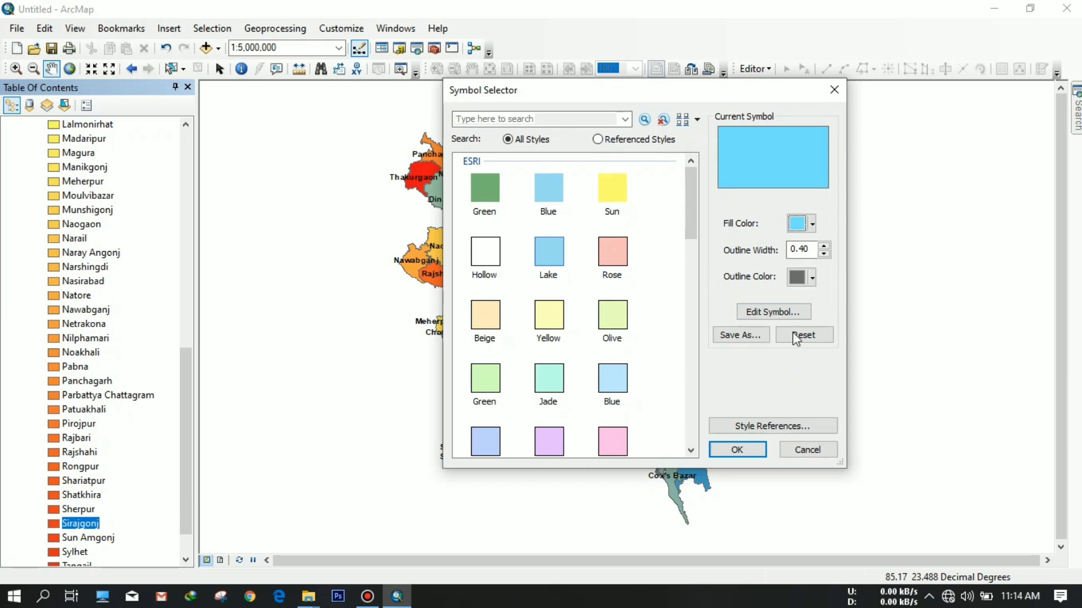
click(754, 450)
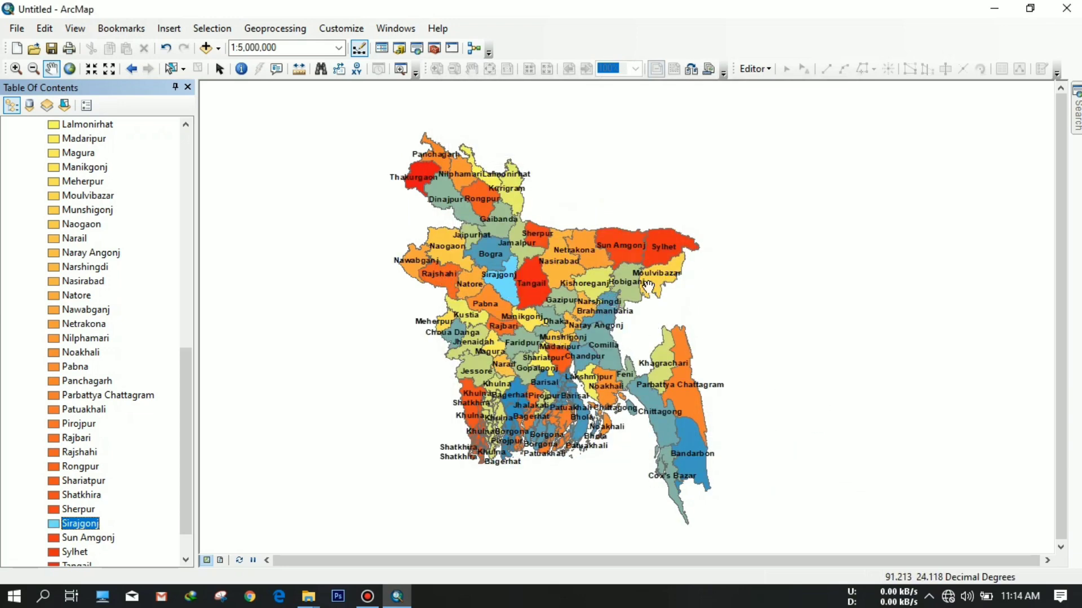
scroll(107, 338, down, 1)
scroll(116, 353, up, 5)
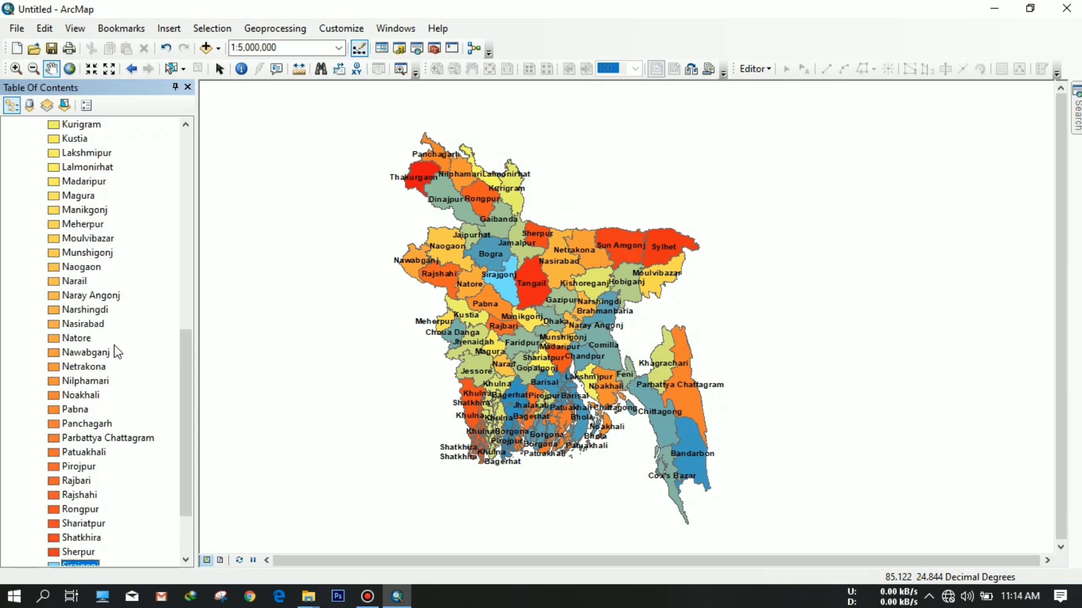
drag(625, 272, 625, 271)
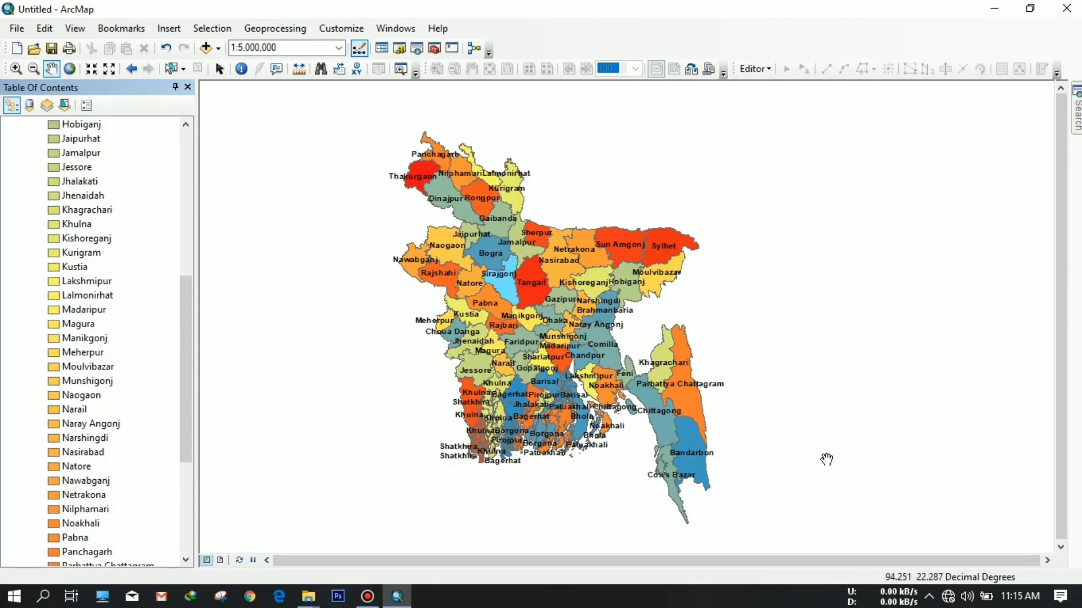
click(928, 596)
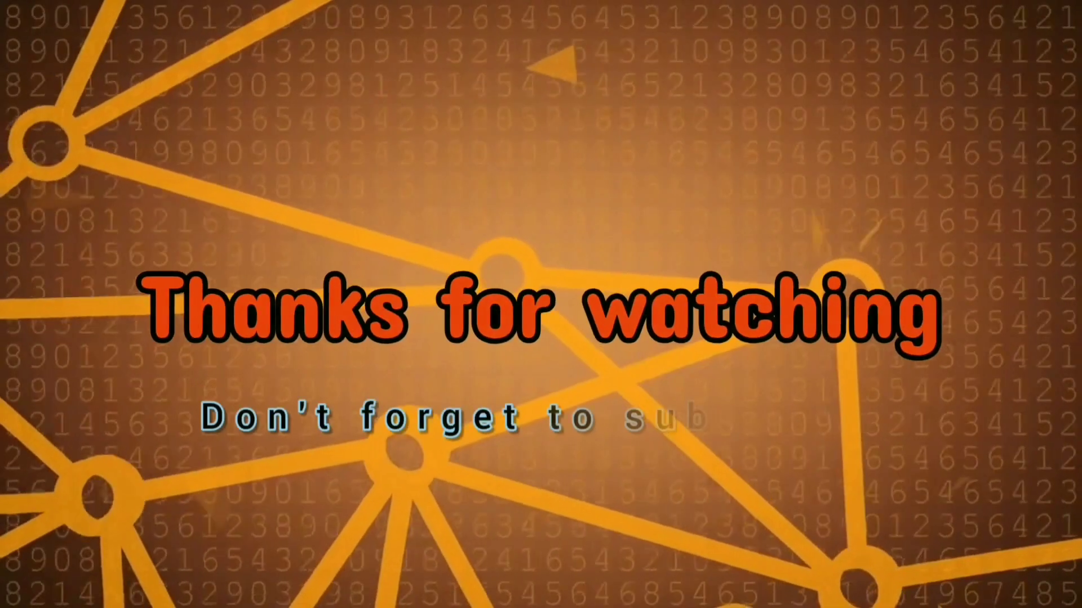